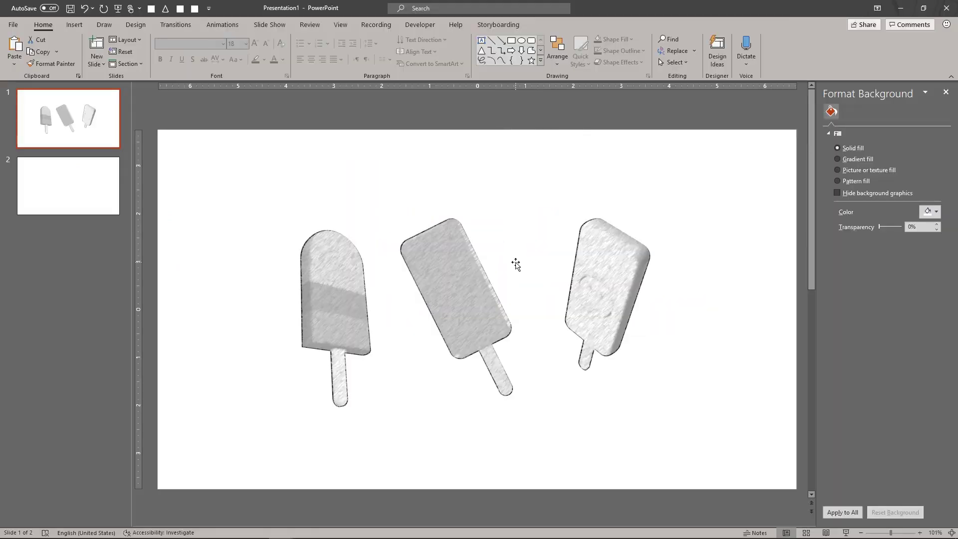
Rotate the reference picture, then draw a blue rectangle and a rounded-rectangle stick over the middle popsicle.
click(455, 267)
drag(482, 196, 528, 205)
click(531, 40)
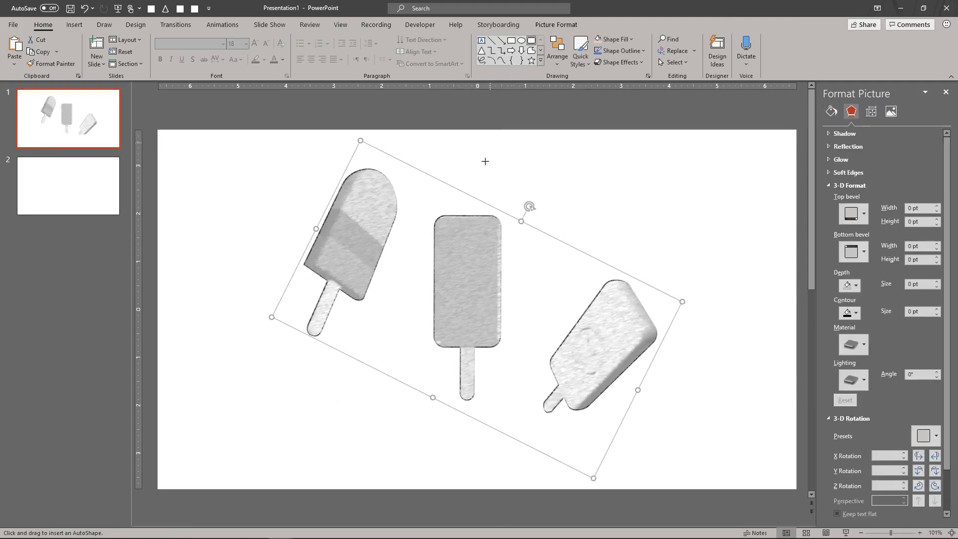
drag(434, 215, 502, 346)
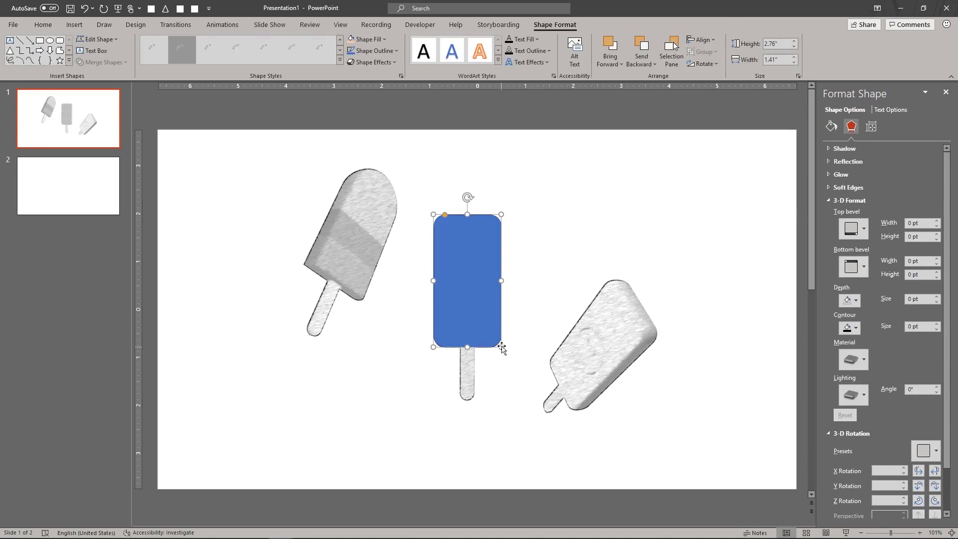
click(60, 40)
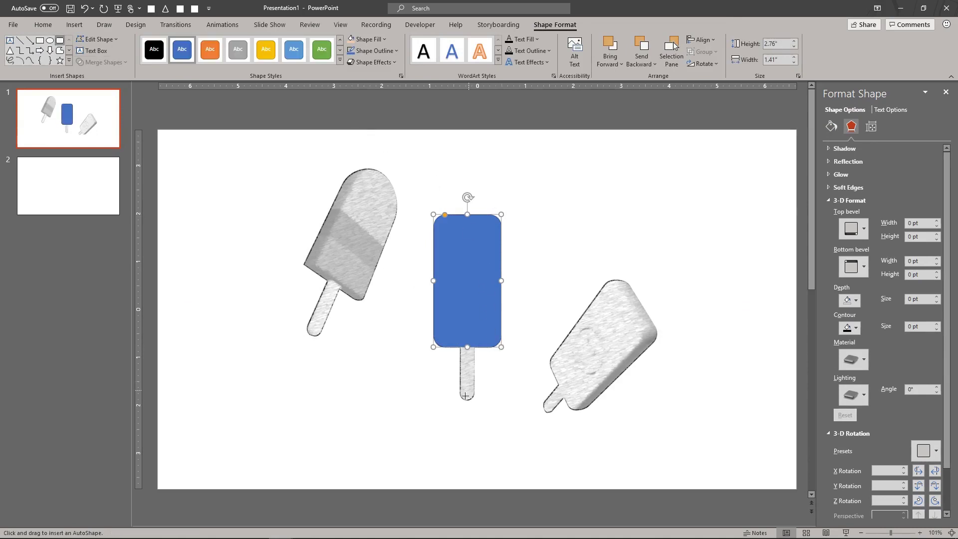
drag(460, 401, 474, 268)
Resize the body, round its top into a semicircle, and union the blue body pieces into one.
drag(495, 229, 473, 313)
click(487, 272)
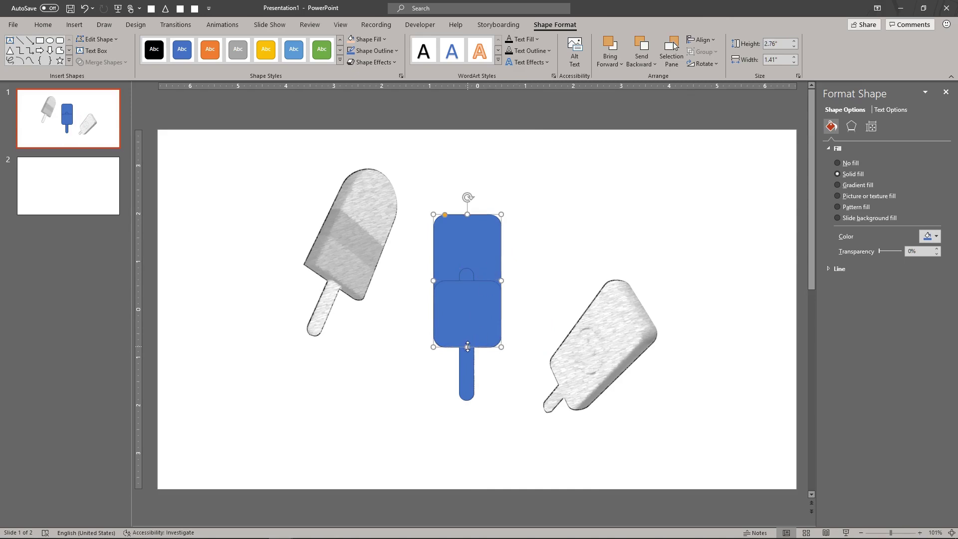
drag(445, 215, 468, 214)
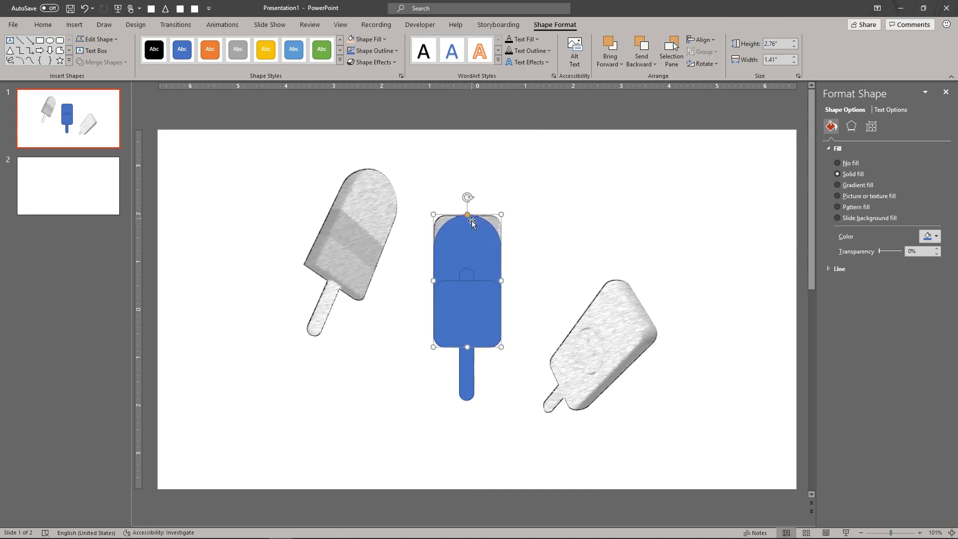
click(547, 295)
click(482, 257)
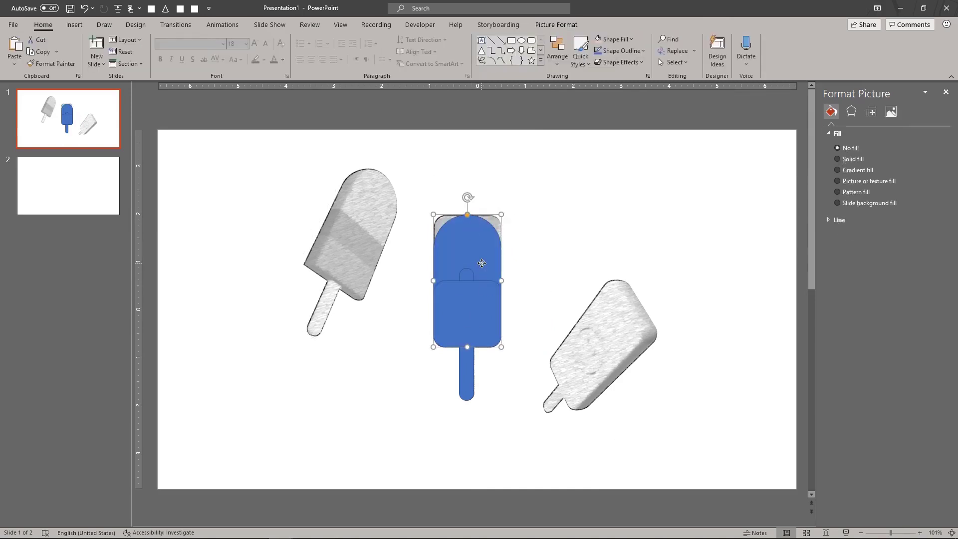
shift+click(477, 303)
click(125, 64)
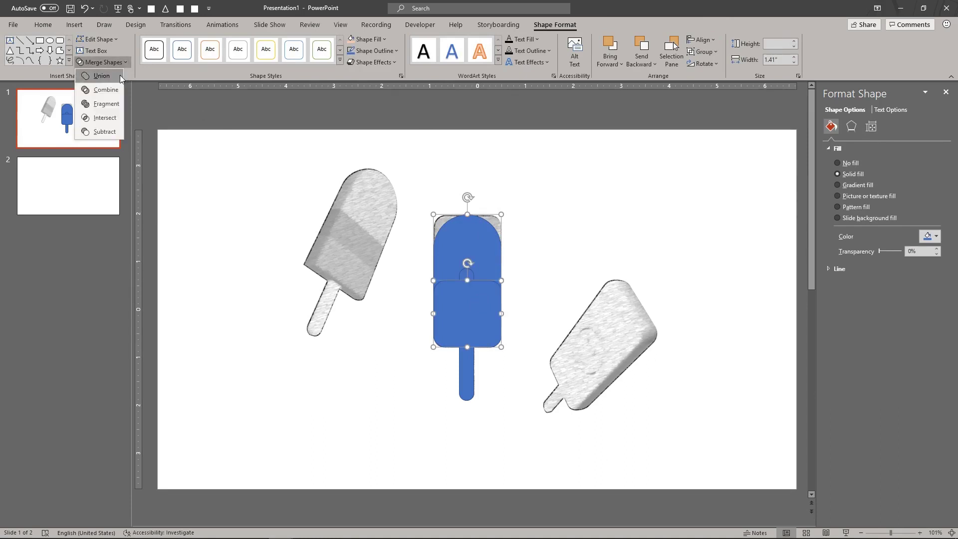
click(120, 75)
click(349, 385)
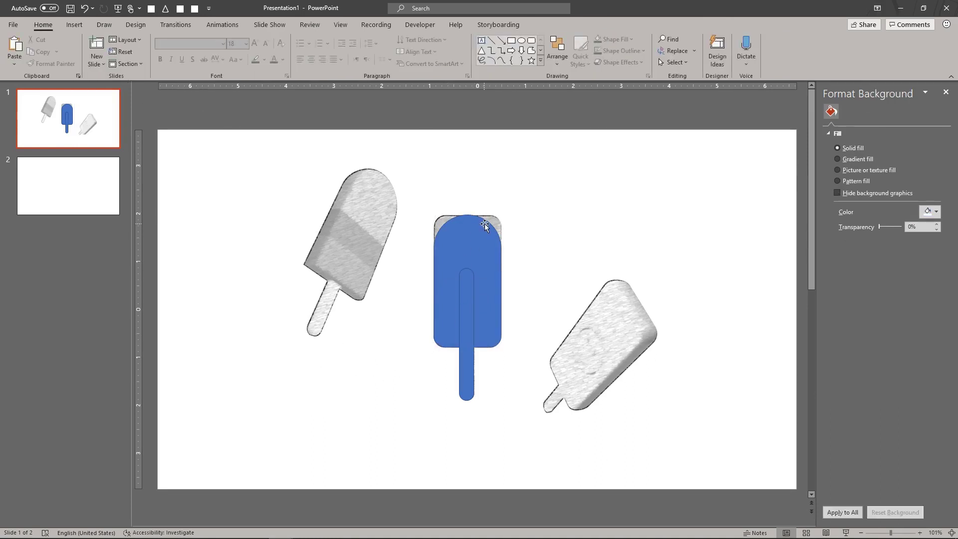
Cut both blue popsicle shapes from slide 1 and paste them onto slide 2.
click(463, 282)
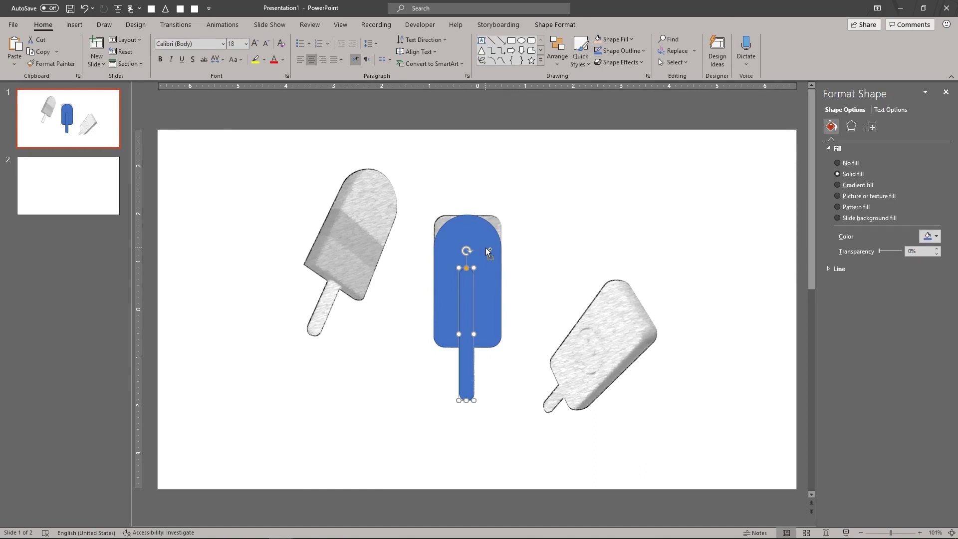
key(ctrl+z)
key(ctrl+x)
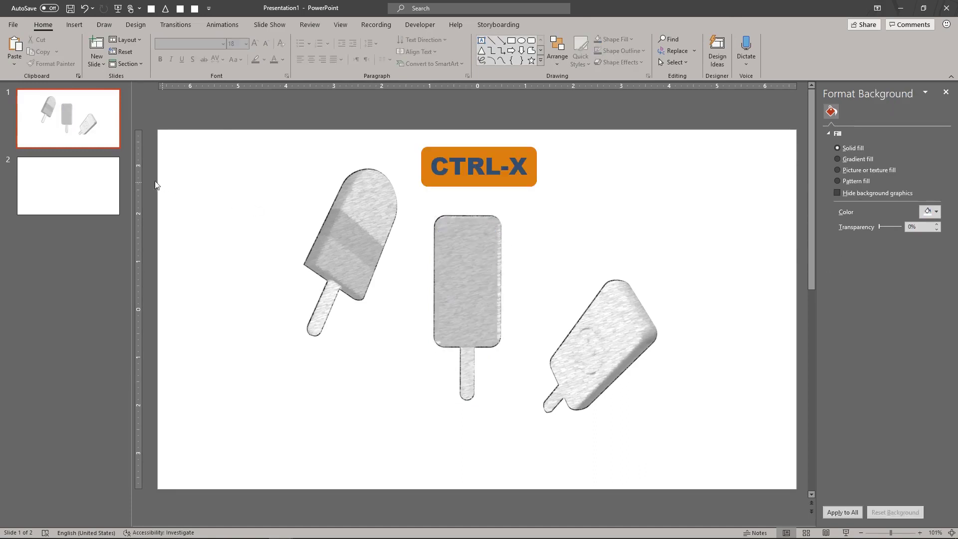
click(103, 181)
key(ctrl+v)
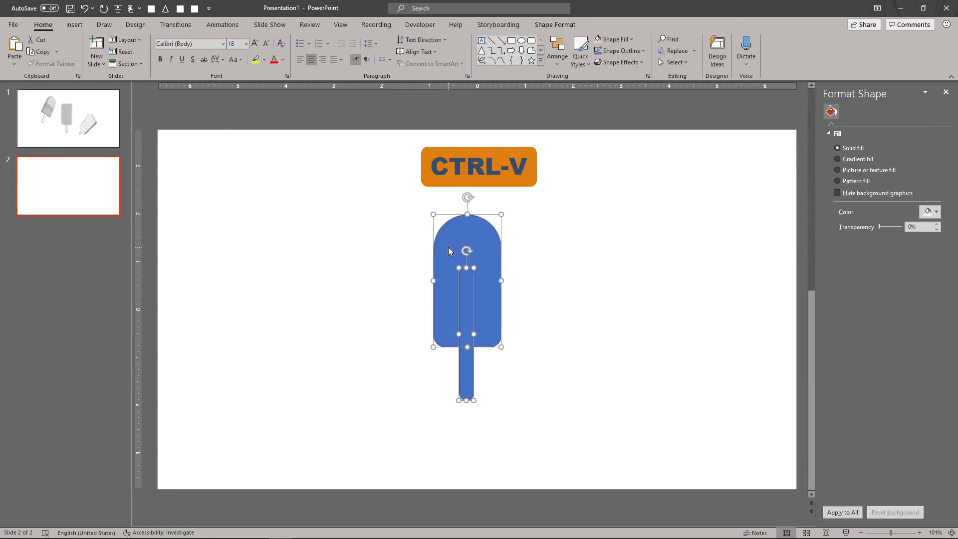
Centre the stick on the slide and line the body up just above it.
click(411, 285)
drag(469, 295, 478, 295)
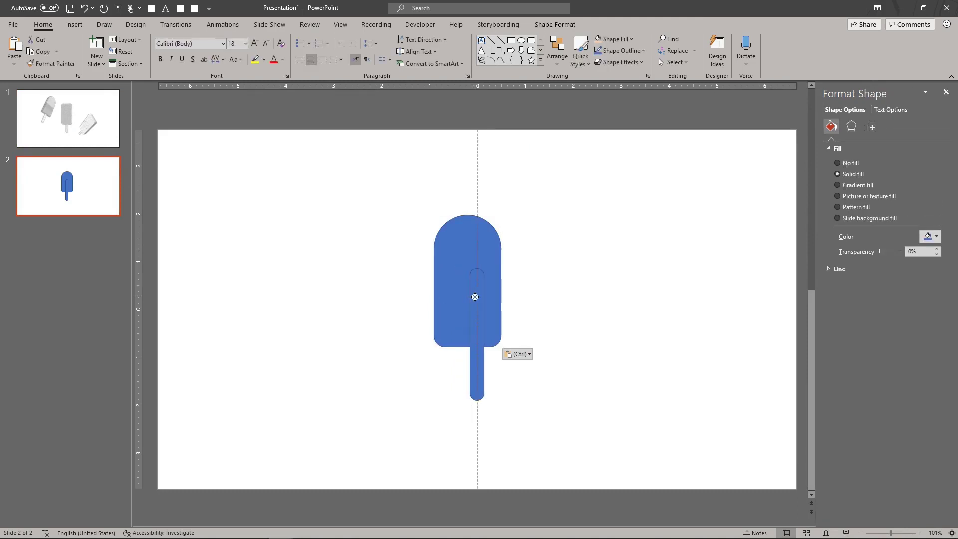
drag(496, 246, 505, 251)
click(548, 357)
drag(497, 317, 499, 306)
click(547, 325)
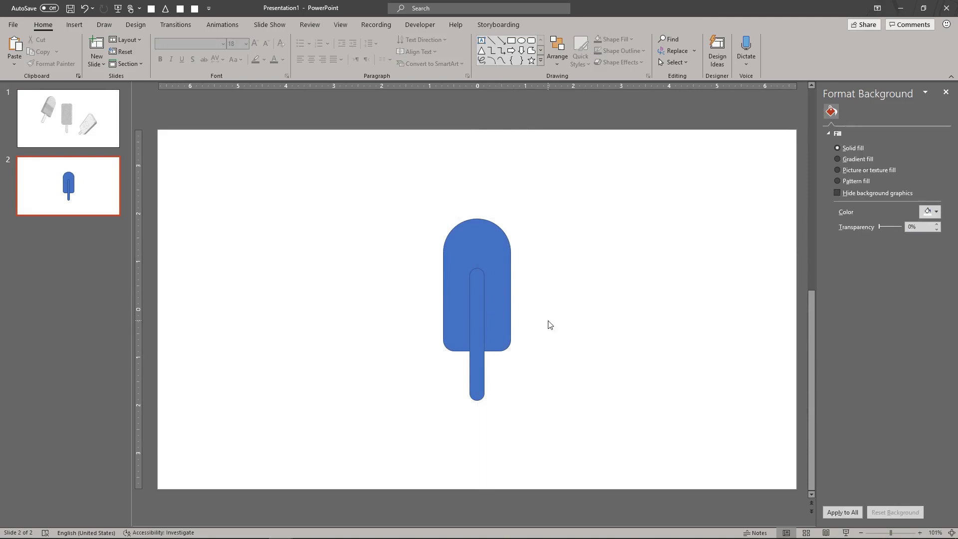
click(478, 270)
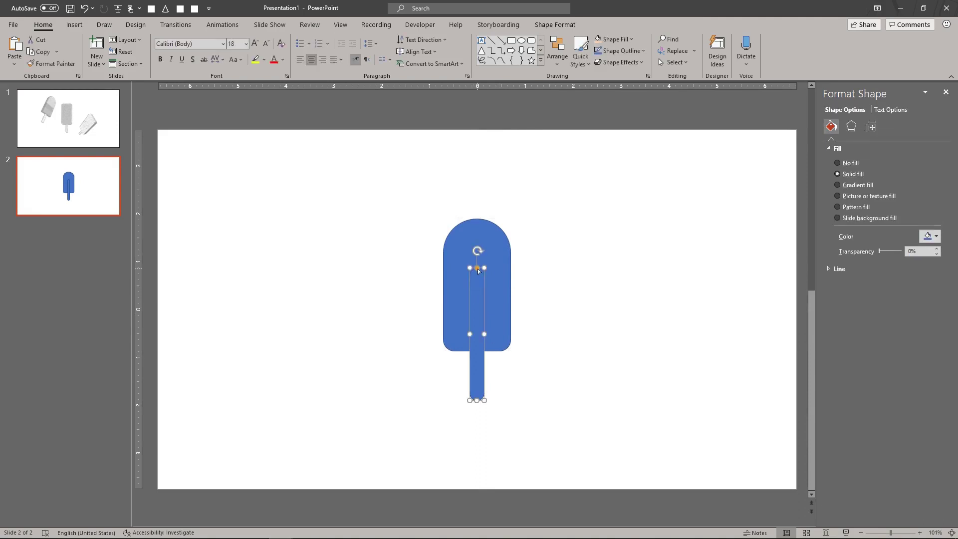
Group the popsicle body and stick and remove their outline.
click(588, 343)
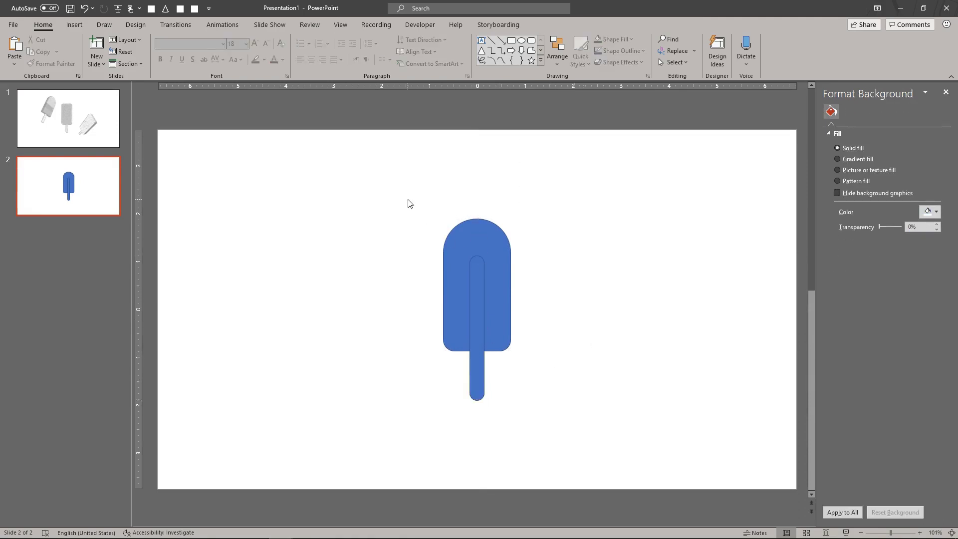
drag(408, 203, 560, 407)
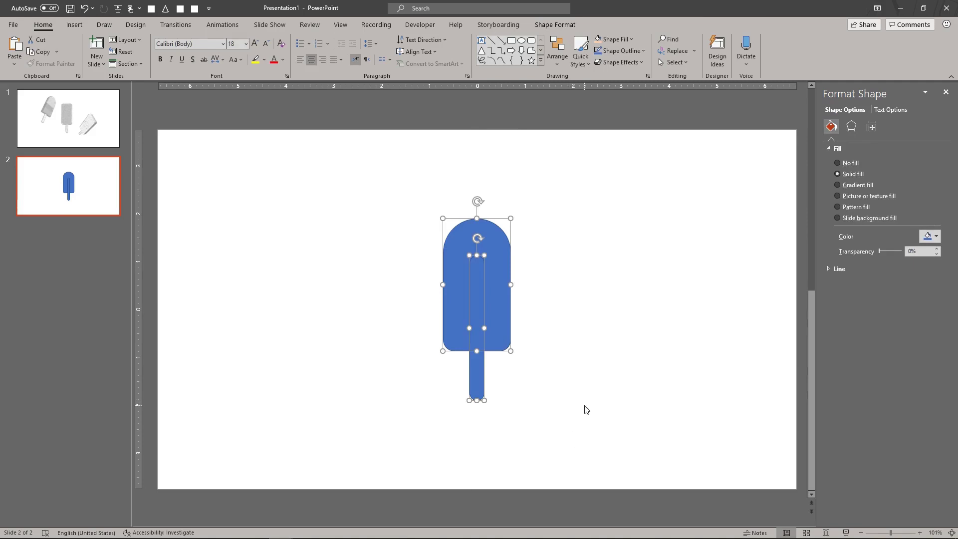
key(ctrl+g)
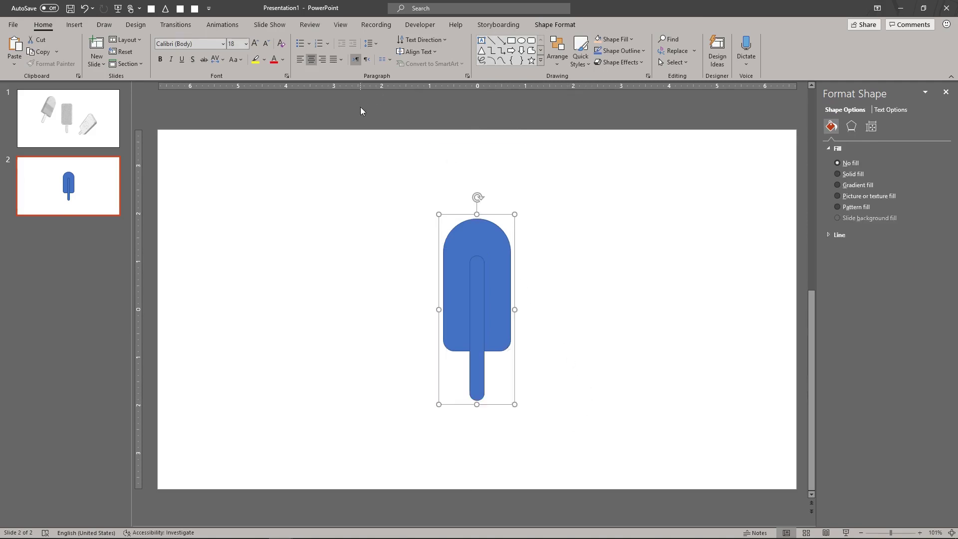
click(621, 50)
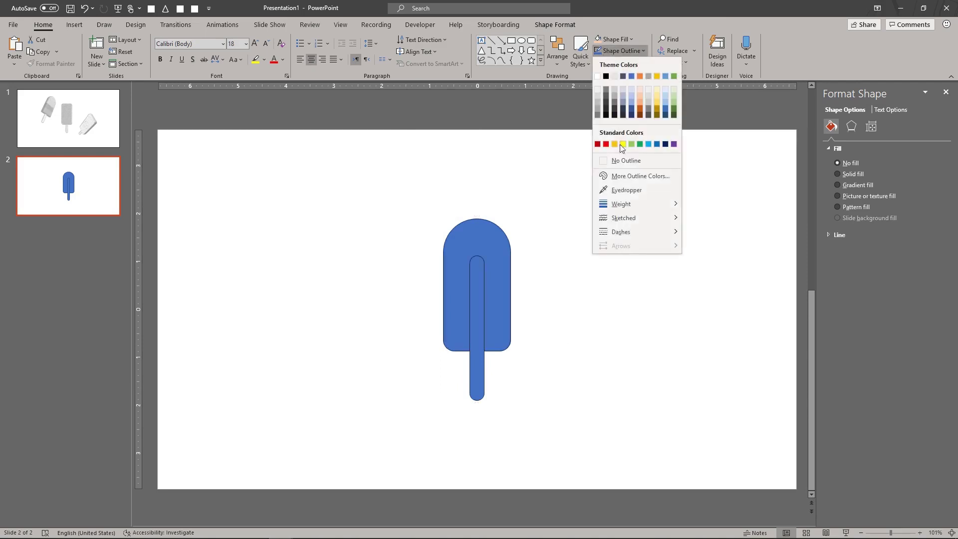
click(626, 160)
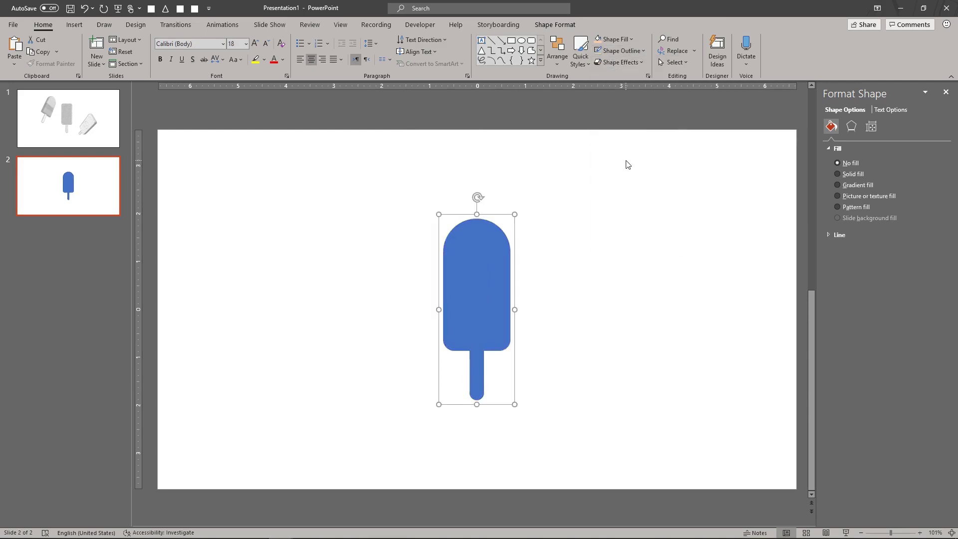
In the Selection Pane, rename the stick shape 'Stick' and start renaming the body.
click(688, 64)
click(697, 102)
click(218, 194)
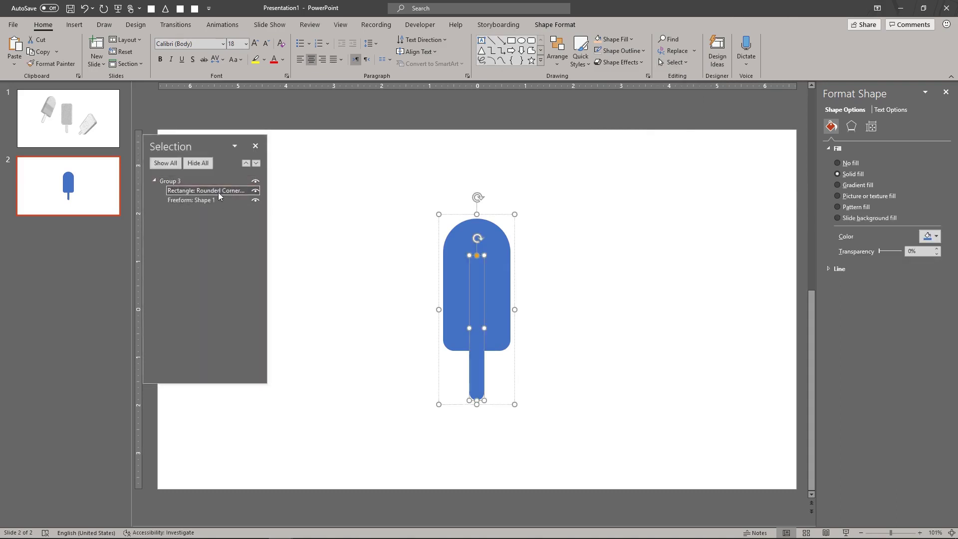
click(218, 194)
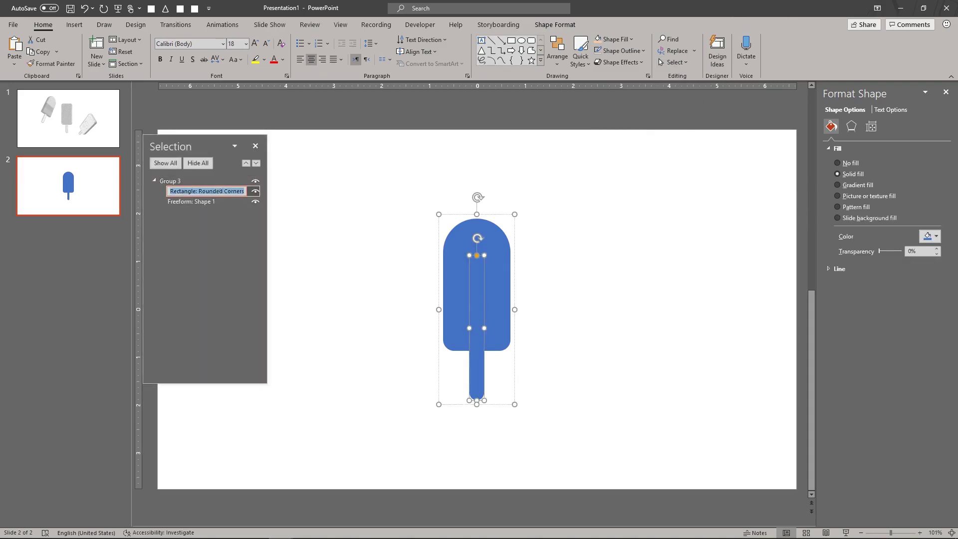
text(Stick)
key(Return)
click(197, 201)
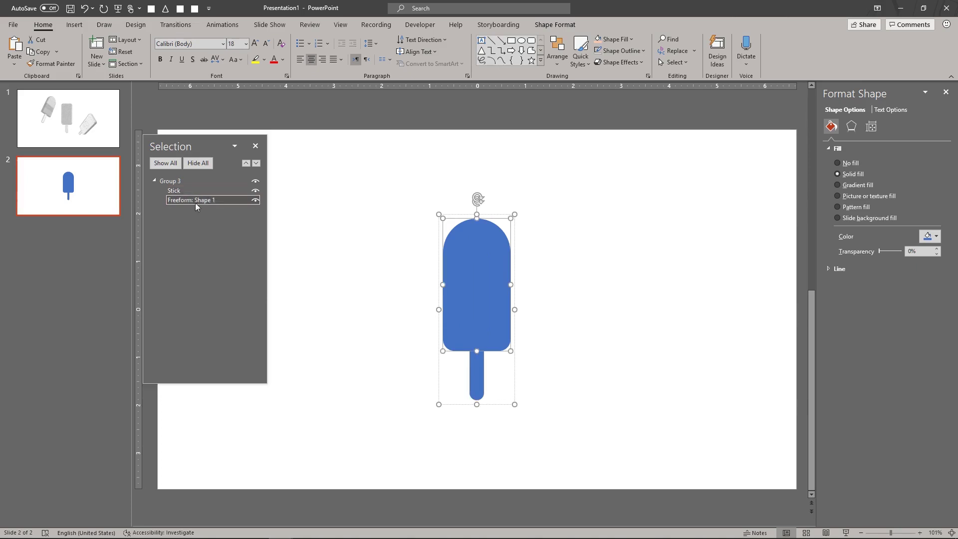
click(196, 204)
Name the body 'Popsicle' and fill it red.
text(Pop)
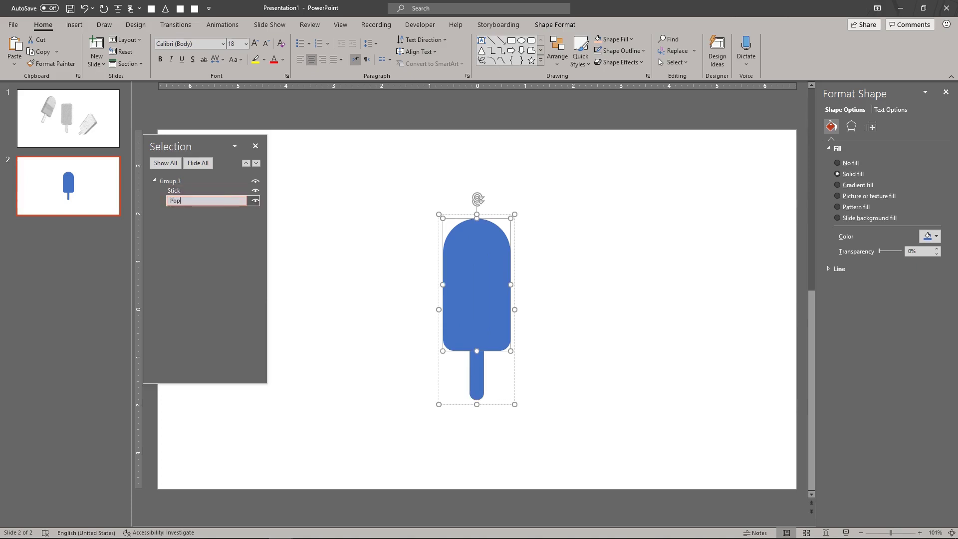
text(sicle)
click(176, 181)
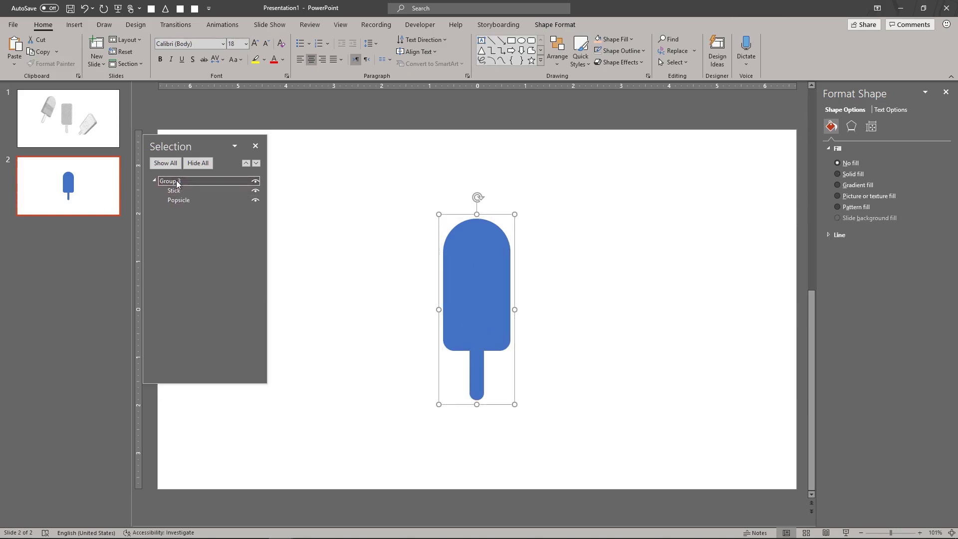
click(465, 249)
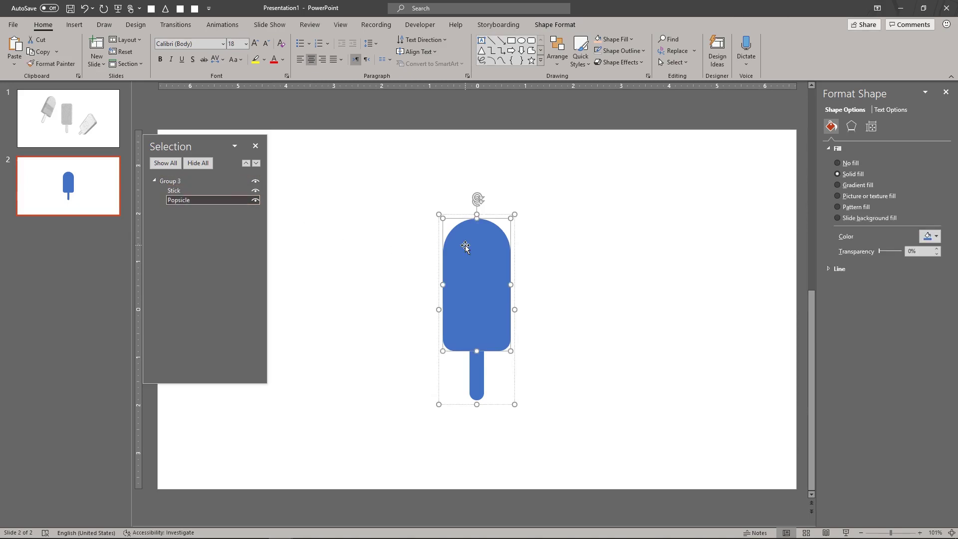
click(619, 38)
click(606, 133)
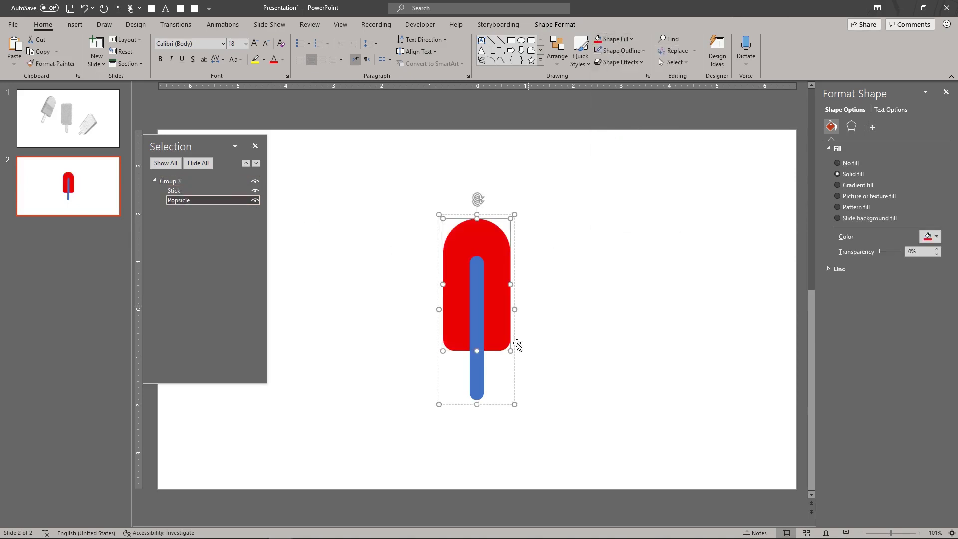
Fill the Stick shape with a light peach colour.
click(478, 367)
click(631, 38)
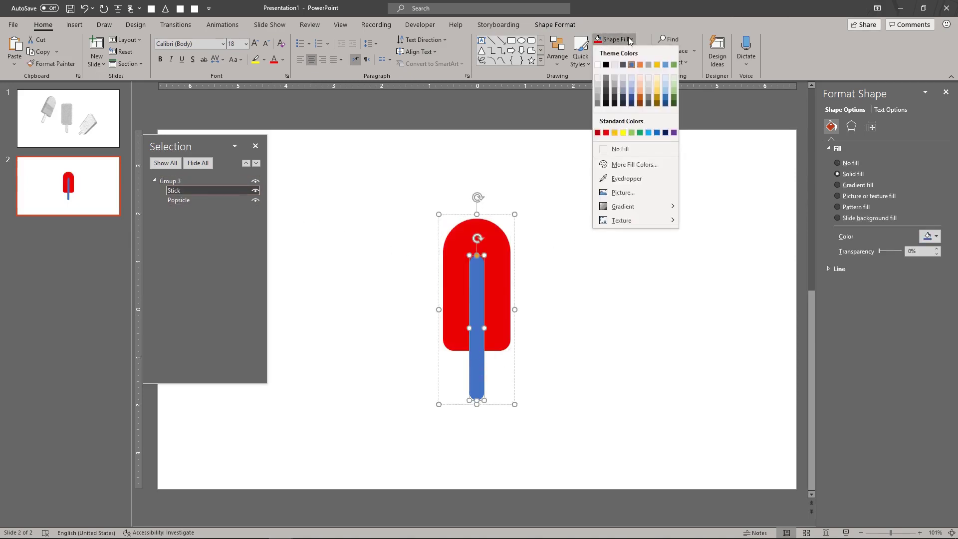
click(640, 83)
click(584, 270)
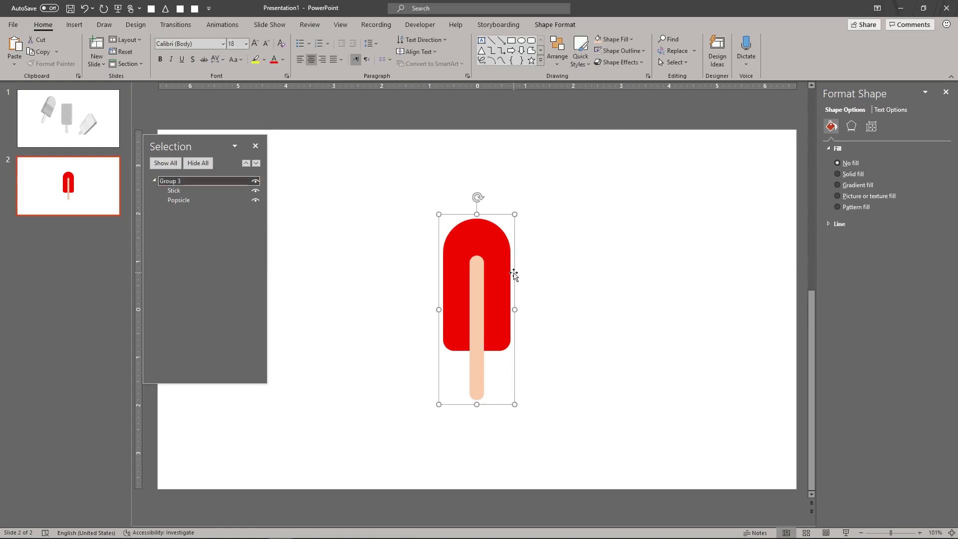
Apply the Perspective Contrasting Left 3-D rotation and raise X rotation to 89.7°.
click(852, 127)
click(932, 450)
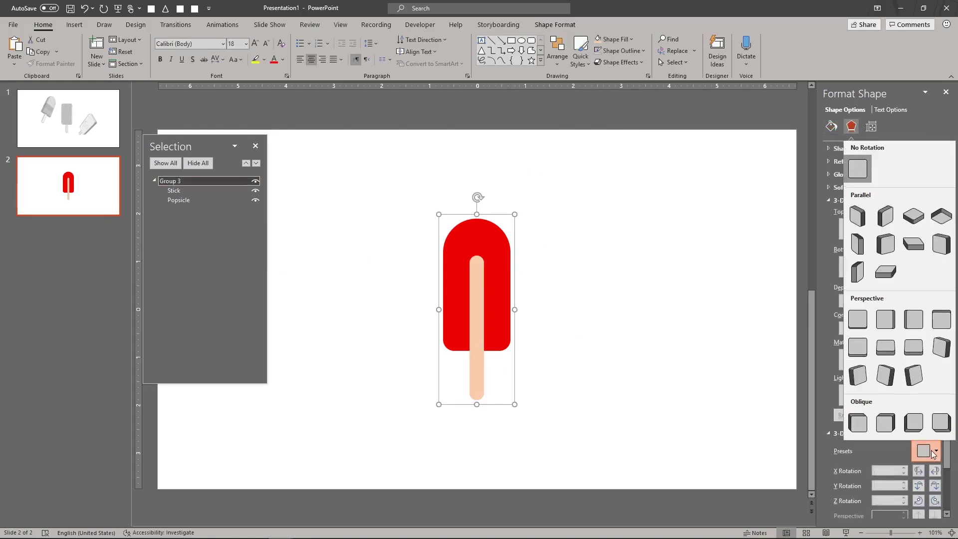
click(942, 350)
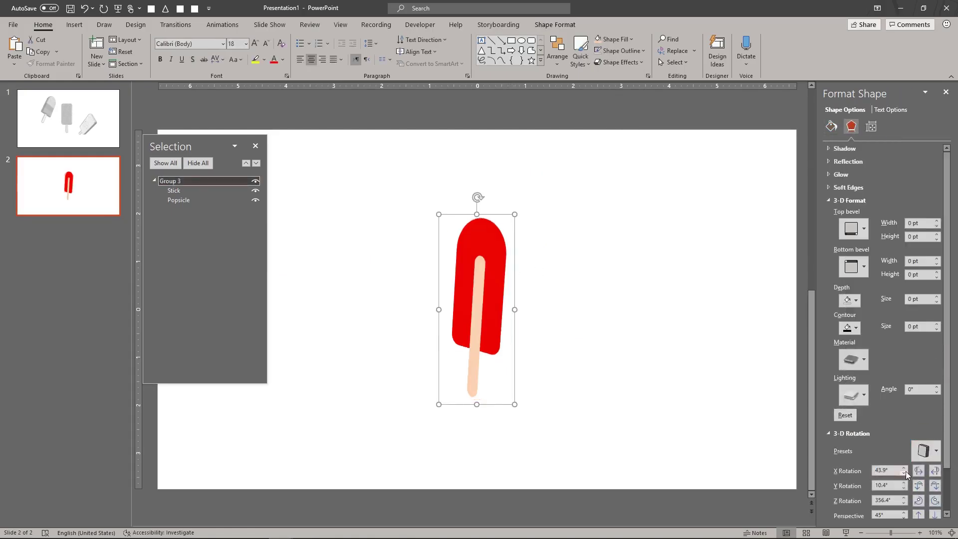
click(935, 471)
click(935, 472)
click(935, 471)
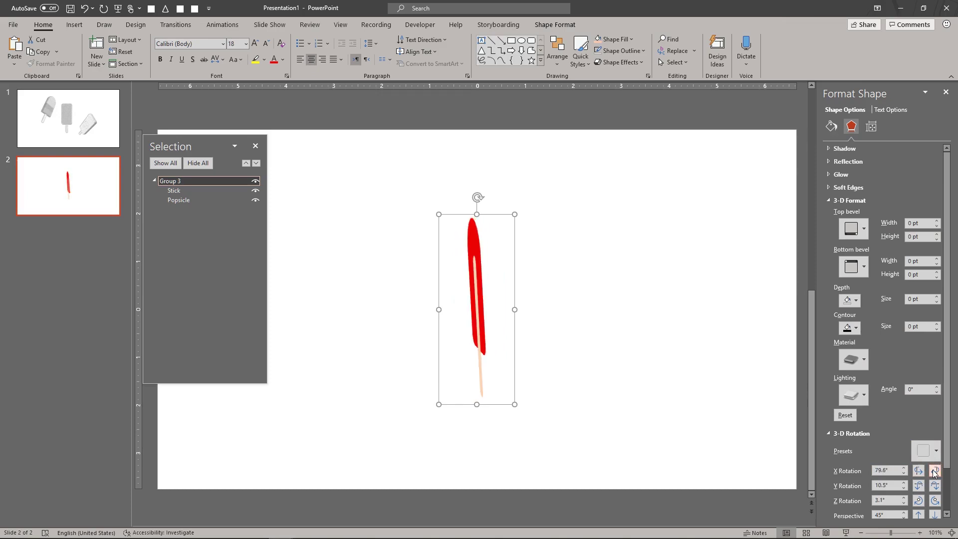
click(935, 472)
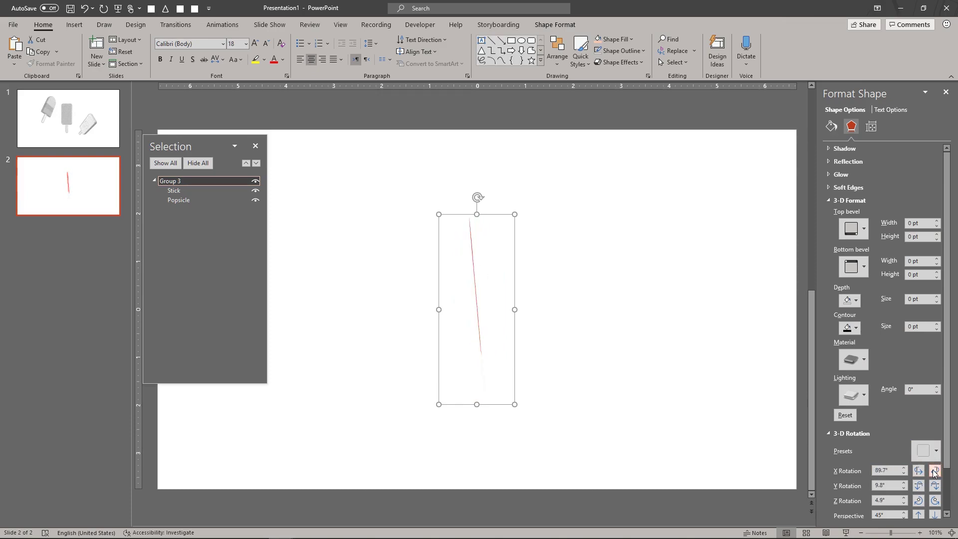
Give the Stick shape a 4 pt 3-D depth.
click(222, 193)
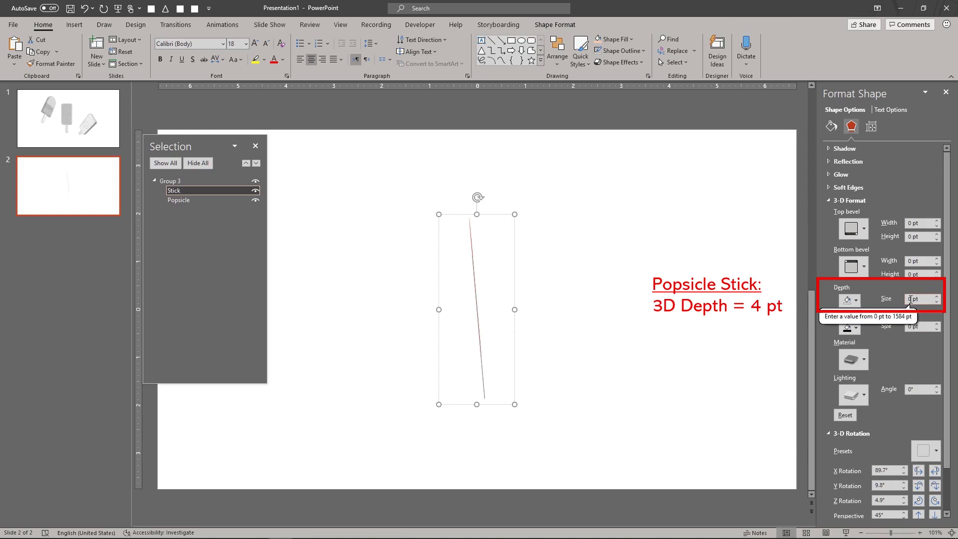
click(938, 297)
click(937, 297)
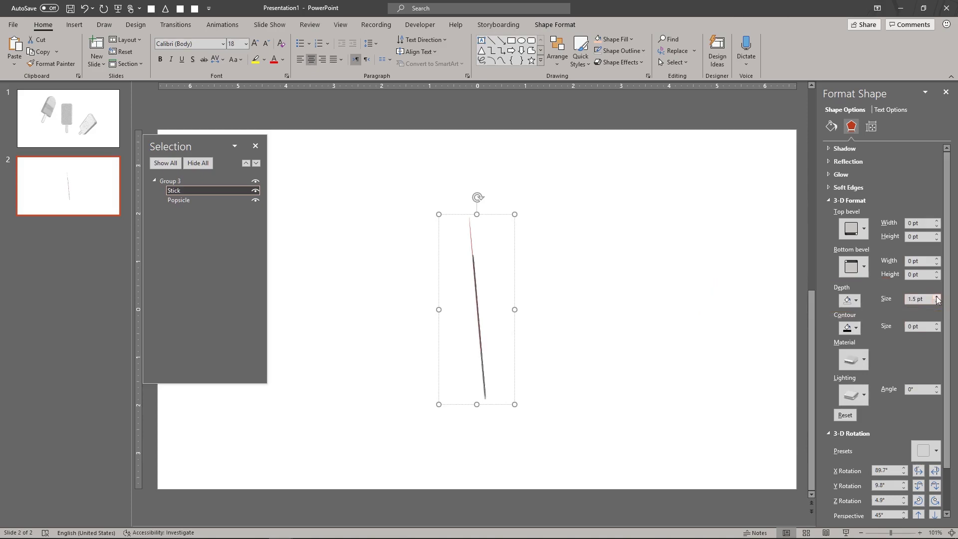
click(938, 297)
click(937, 297)
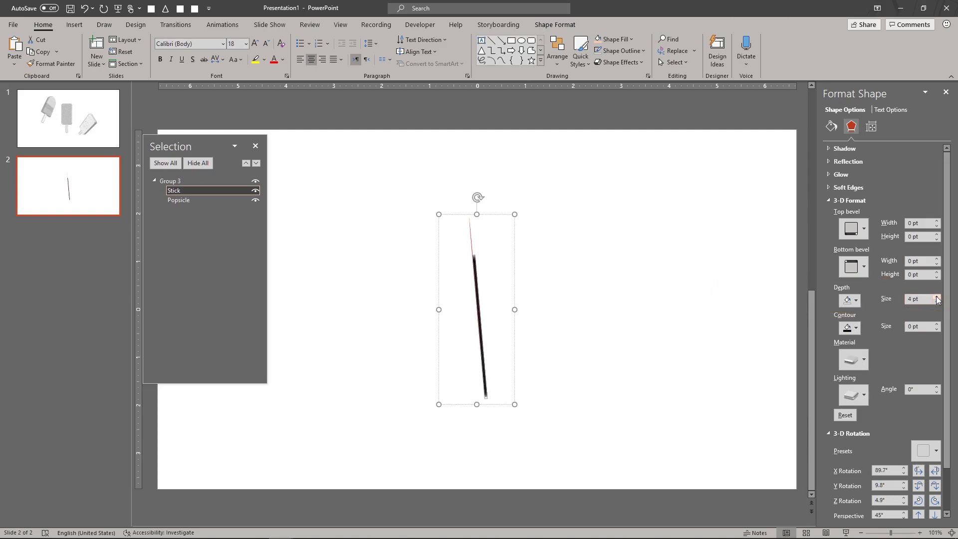
scroll(938, 473, down, 1)
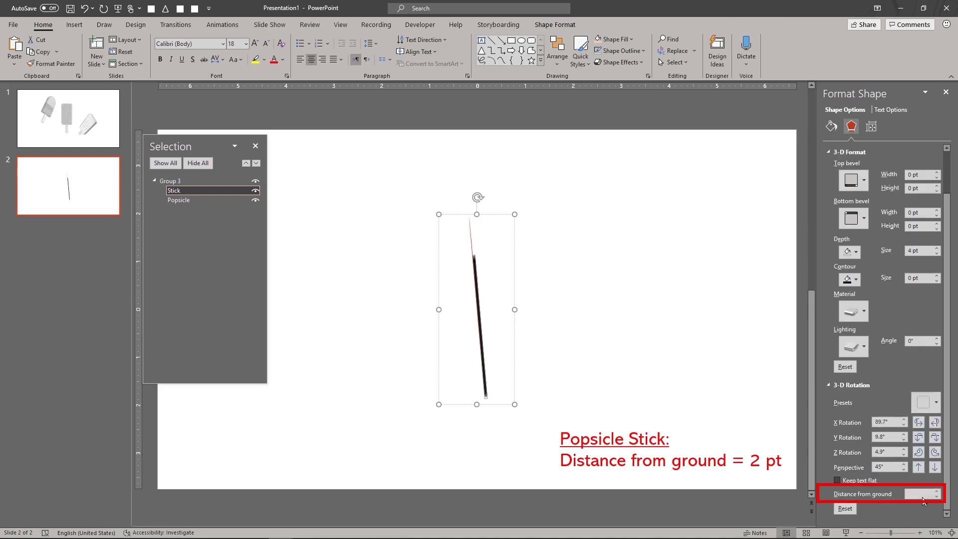
Give the Popsicle body 3 pt top and bottom bevels.
click(178, 200)
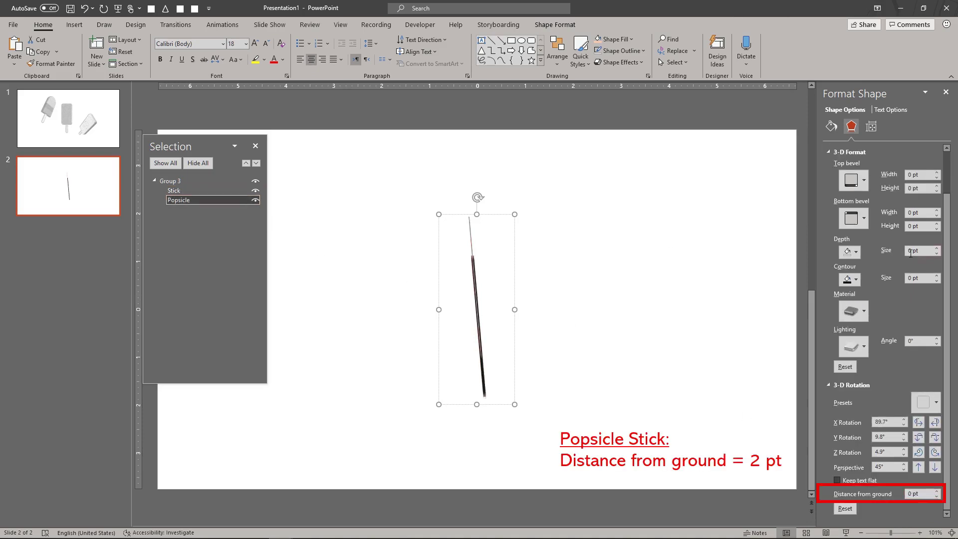
click(910, 251)
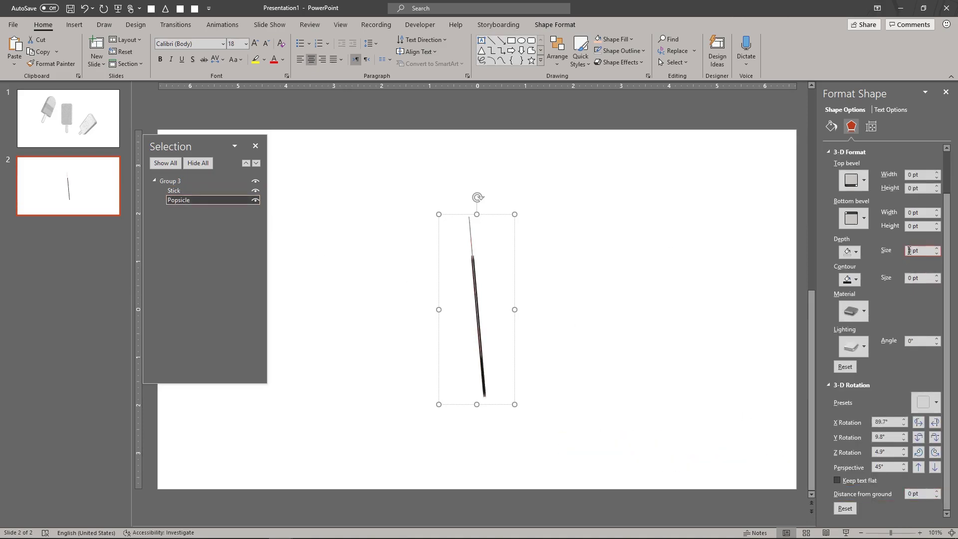
click(937, 172)
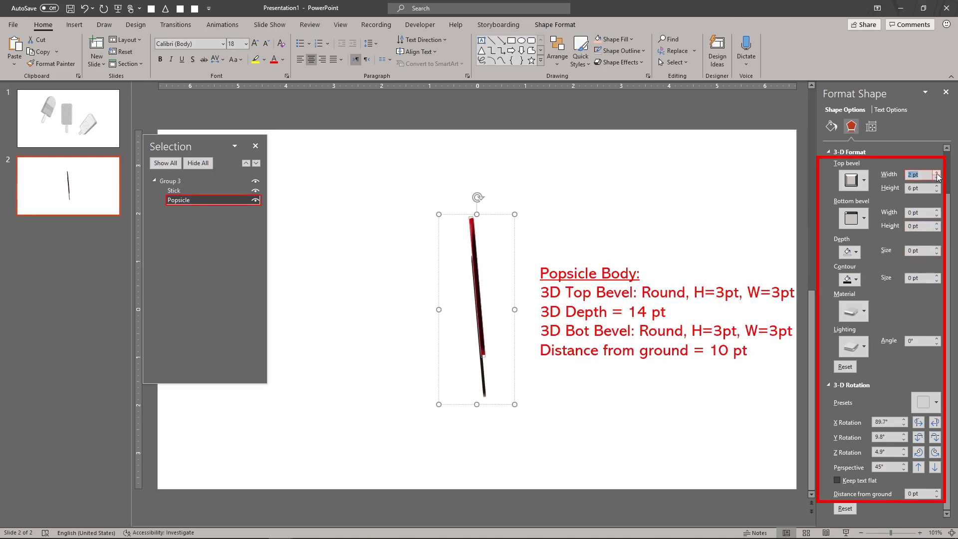
click(937, 172)
click(939, 210)
click(939, 210)
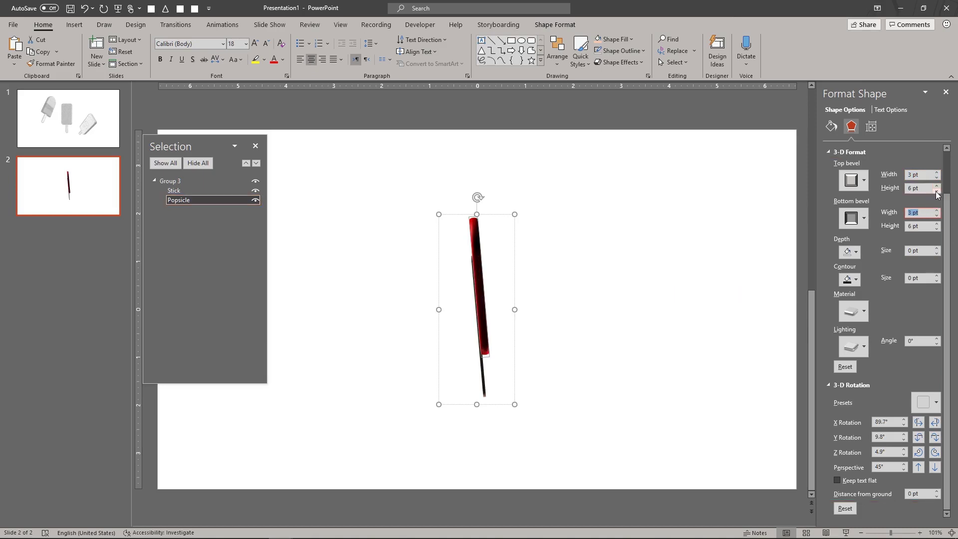
click(937, 191)
click(937, 191)
click(937, 191)
click(938, 229)
click(938, 230)
click(938, 229)
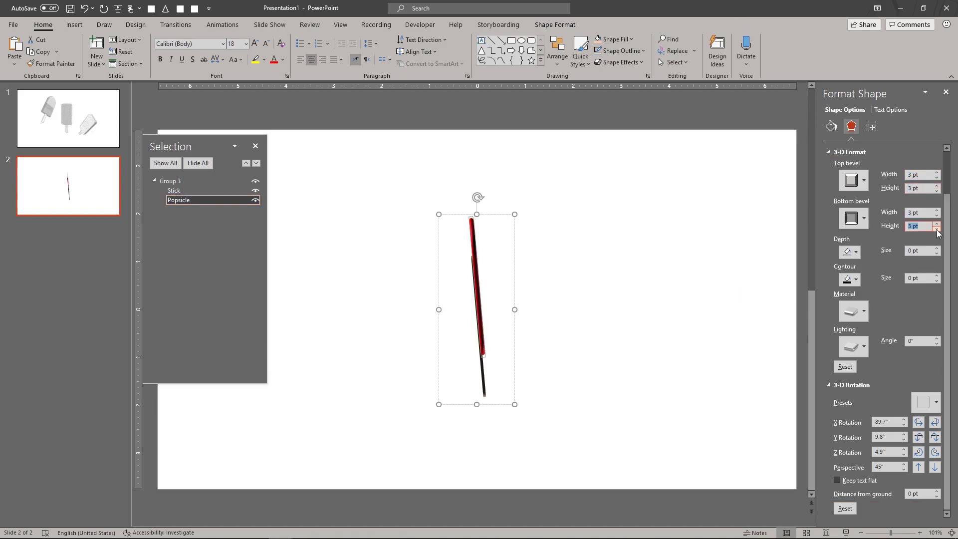
Set the body's depth to 14 pt and its distance from ground to 10 pt.
double_click(912, 250)
text(10)
key(Return)
key(BackSpace)
key(BackSpace)
text(14)
key(Return)
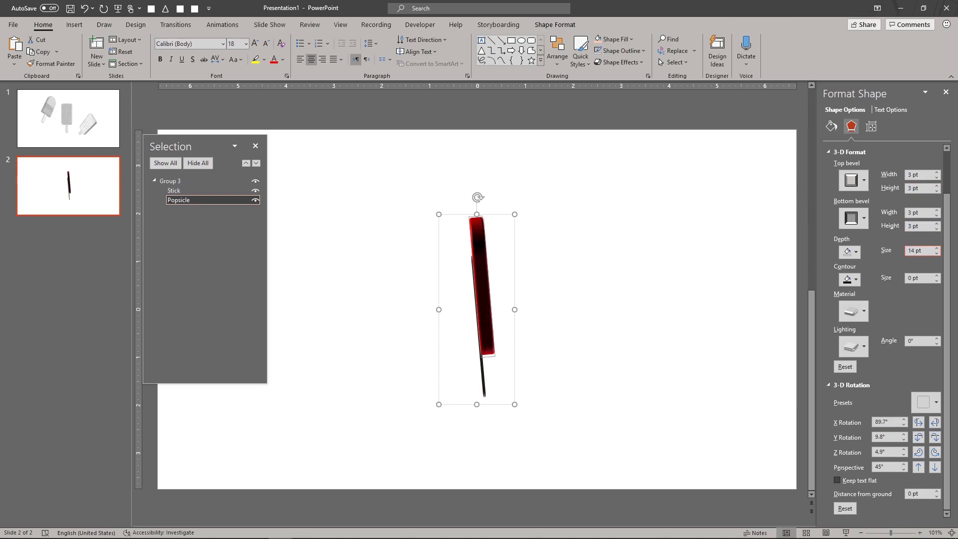
click(912, 494)
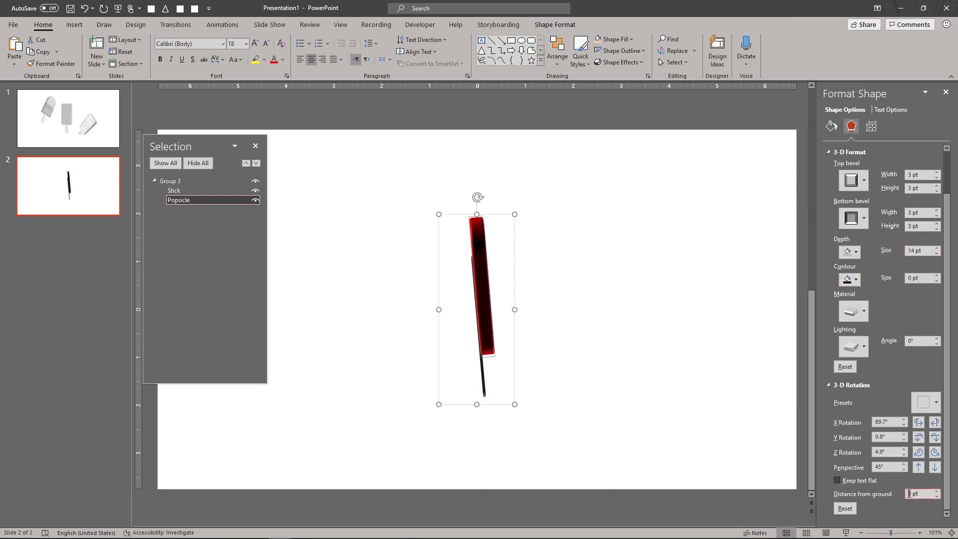
Nudge the X and Y rotation until the red popsicle stands upright at about X 47.4°, Y 338.8°.
click(921, 422)
click(921, 424)
click(921, 424)
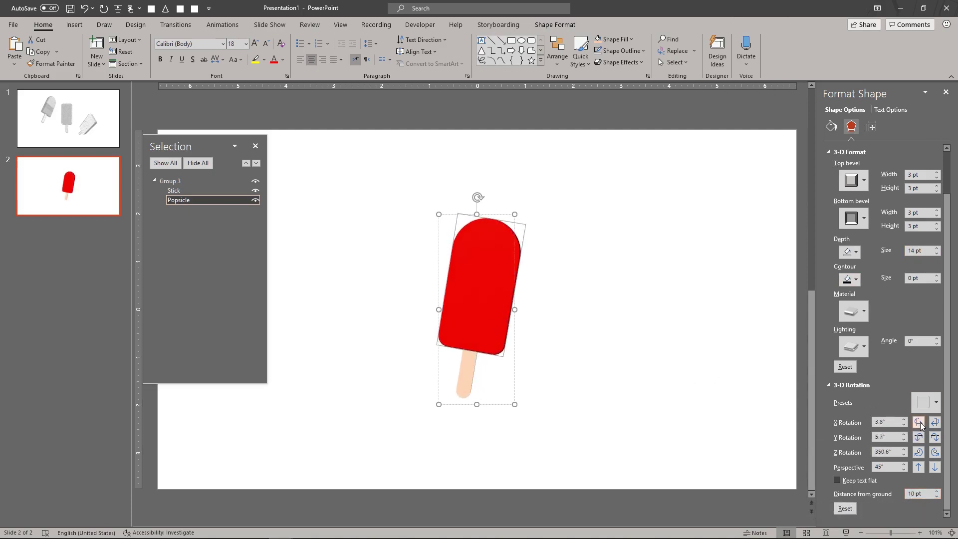
click(918, 439)
click(919, 437)
click(918, 438)
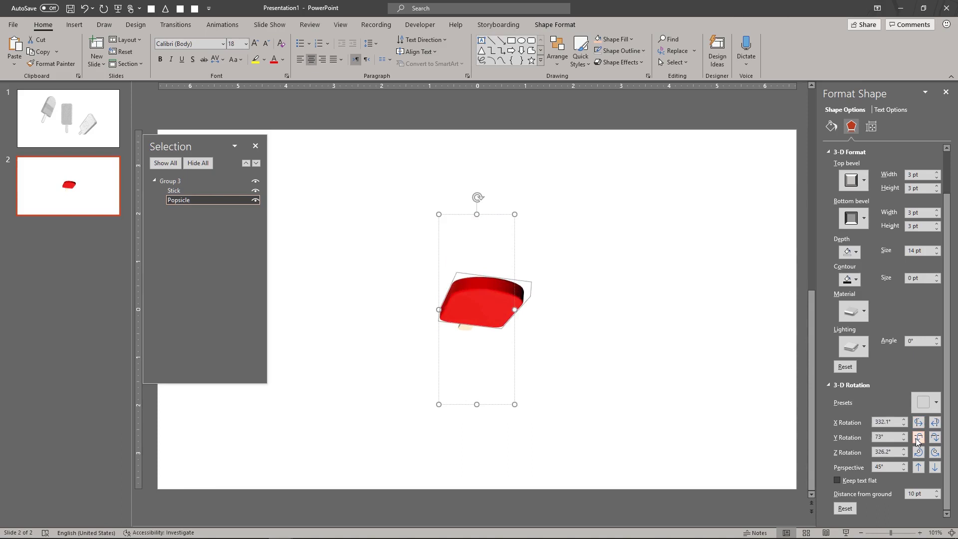
click(919, 437)
click(936, 438)
click(936, 437)
click(936, 422)
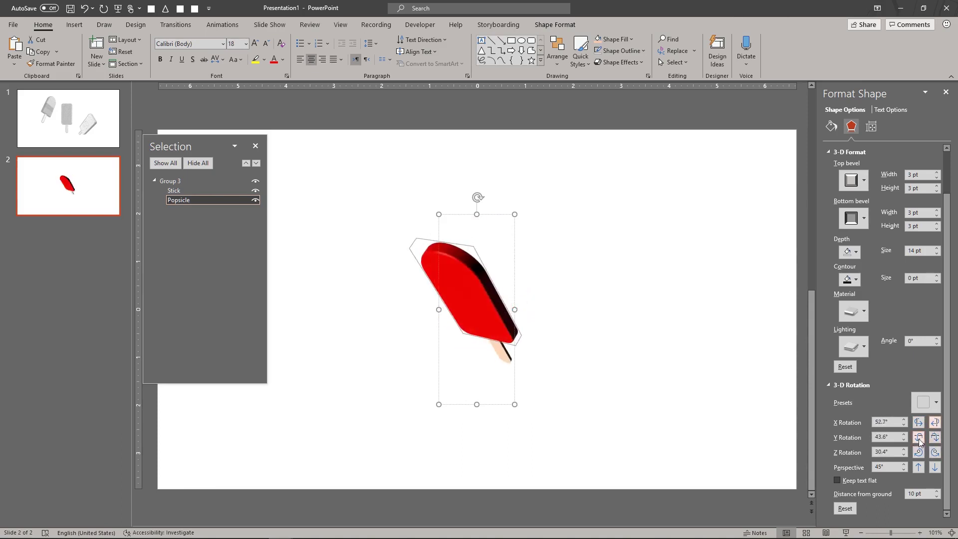
click(919, 437)
click(918, 437)
click(918, 437)
click(918, 437)
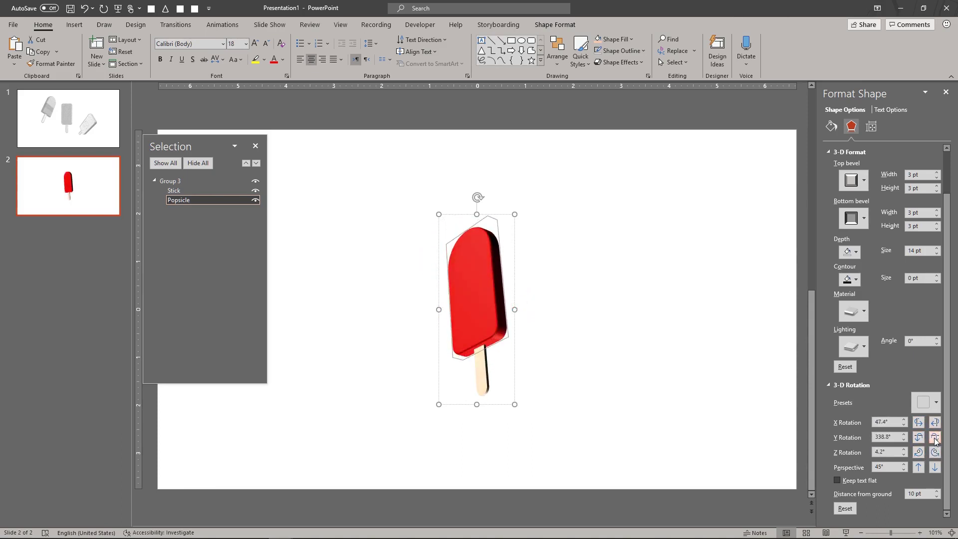
click(919, 438)
click(919, 452)
click(633, 316)
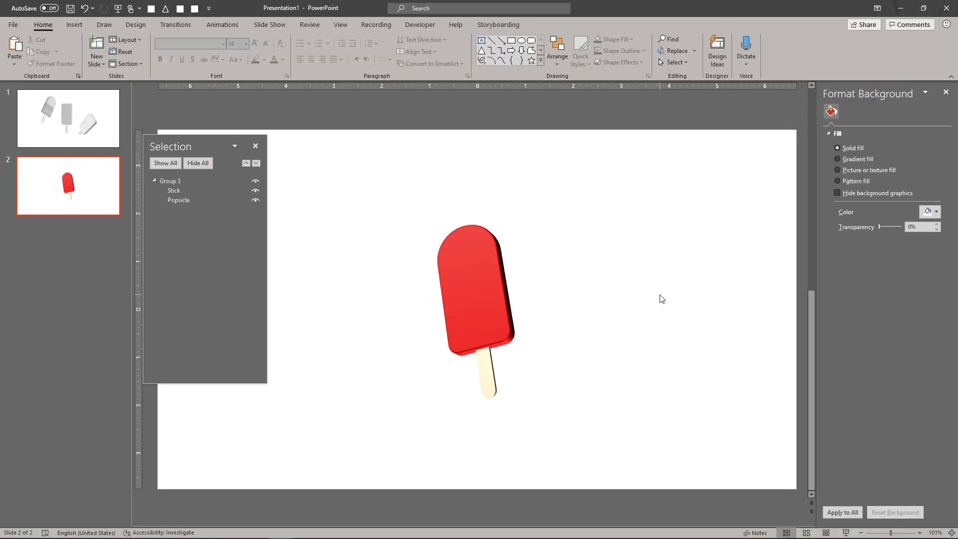
Duplicate the red popsicle and tilt the copy right to about X 40.2°, Z 340.6°.
click(488, 281)
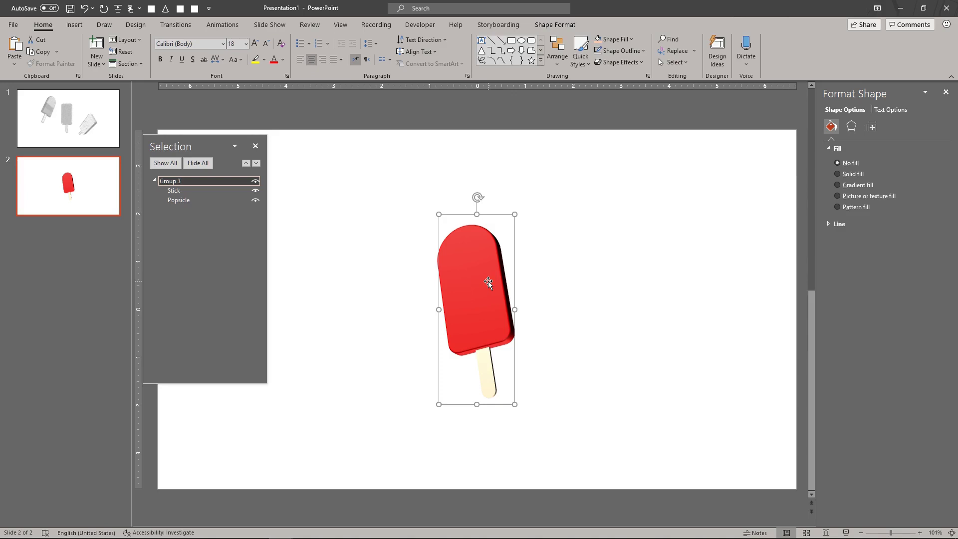
click(551, 263)
key(ctrl+a)
key(ctrl+d)
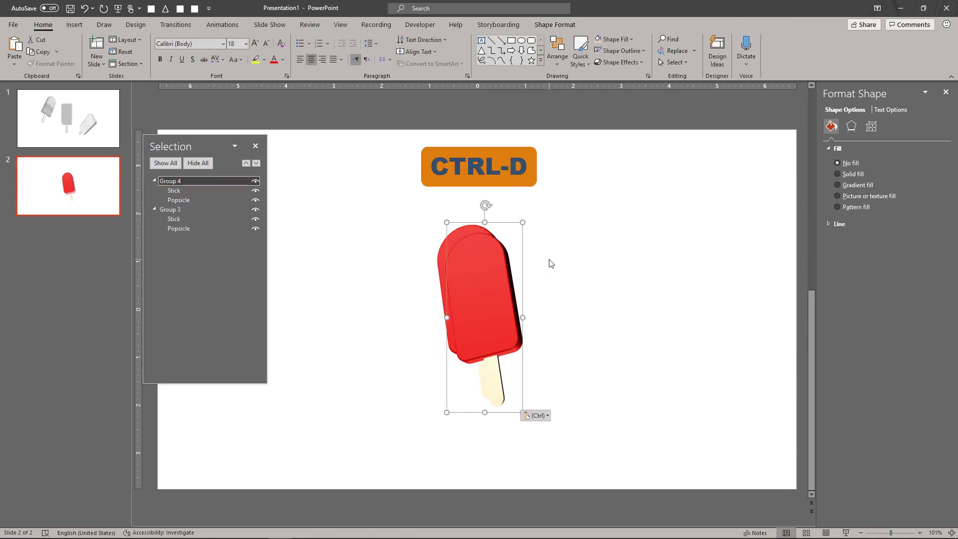
click(920, 486)
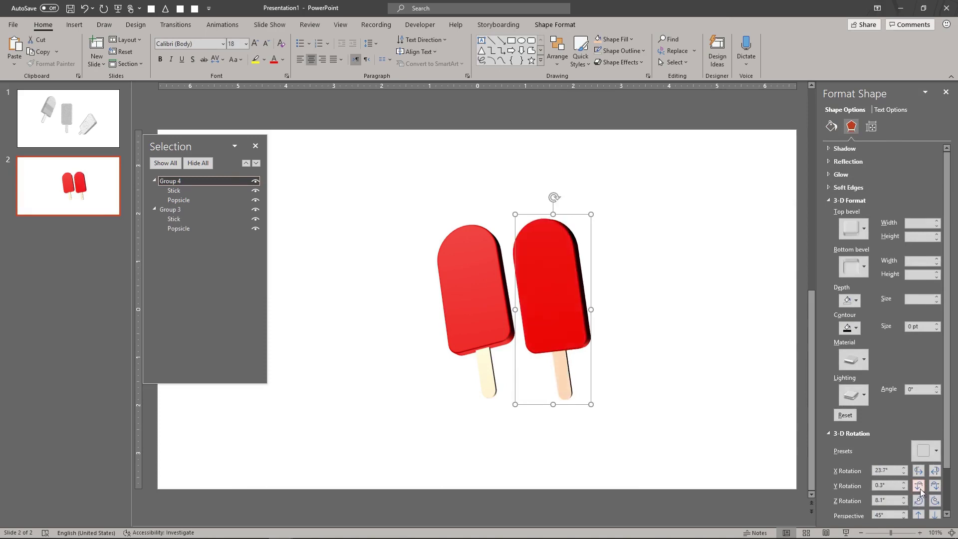
click(920, 501)
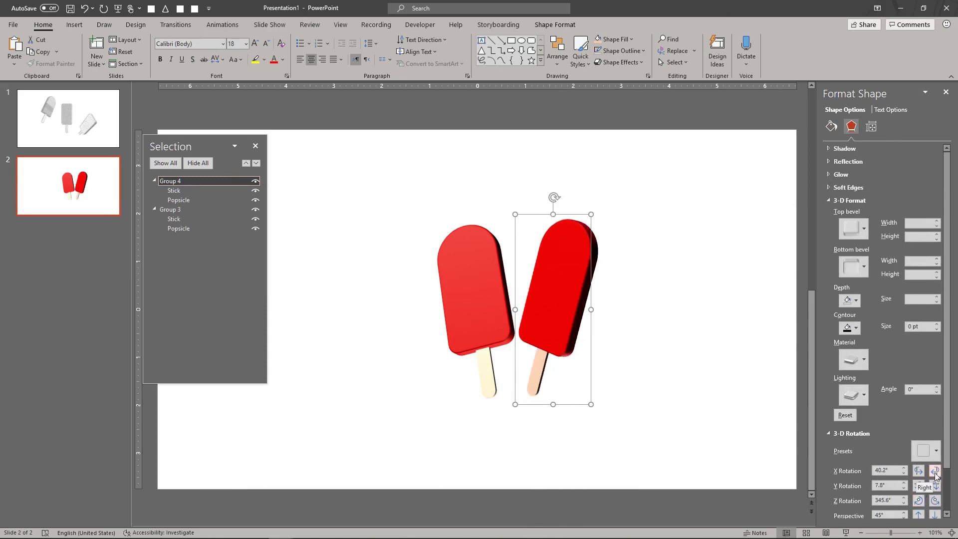
click(919, 500)
Colour the copy's popsicle body pale yellow.
click(585, 235)
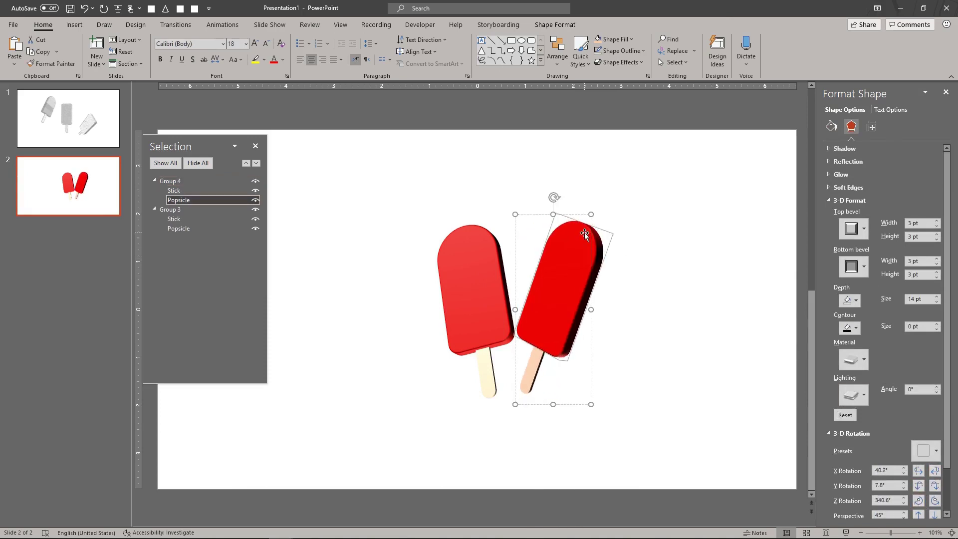
click(609, 44)
click(659, 97)
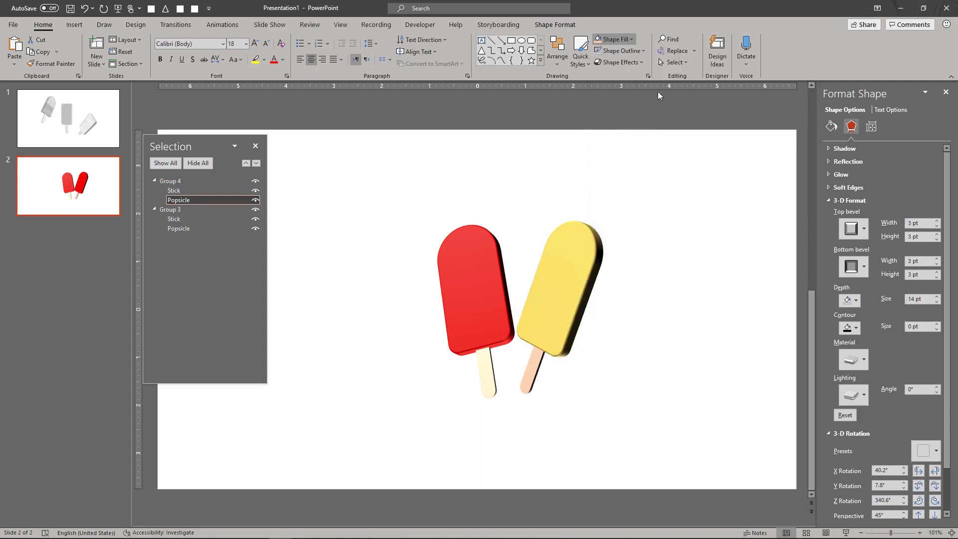
click(624, 277)
click(579, 275)
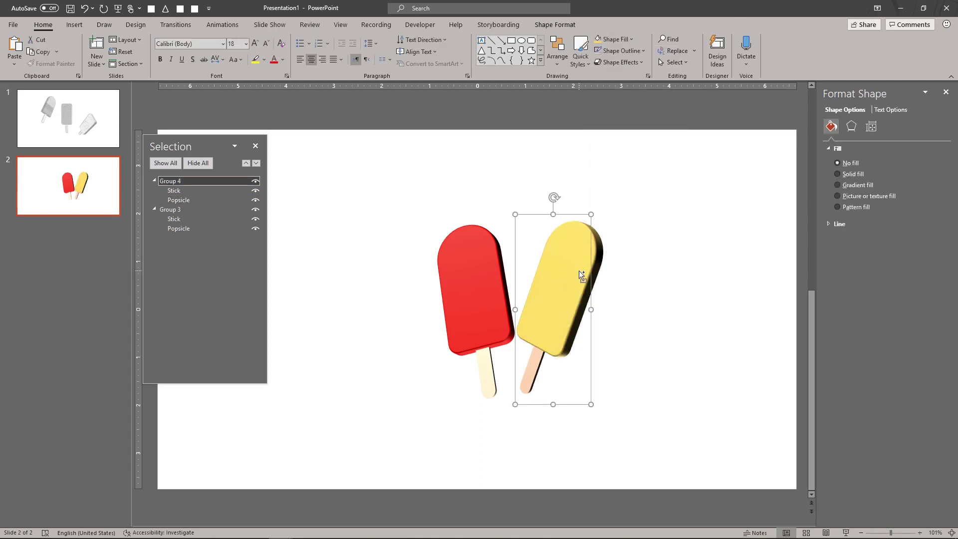
Duplicate the yellow popsicle, place it left of the red one, and tilt it the opposite way.
key(ctrl+d)
drag(581, 276, 391, 276)
click(852, 126)
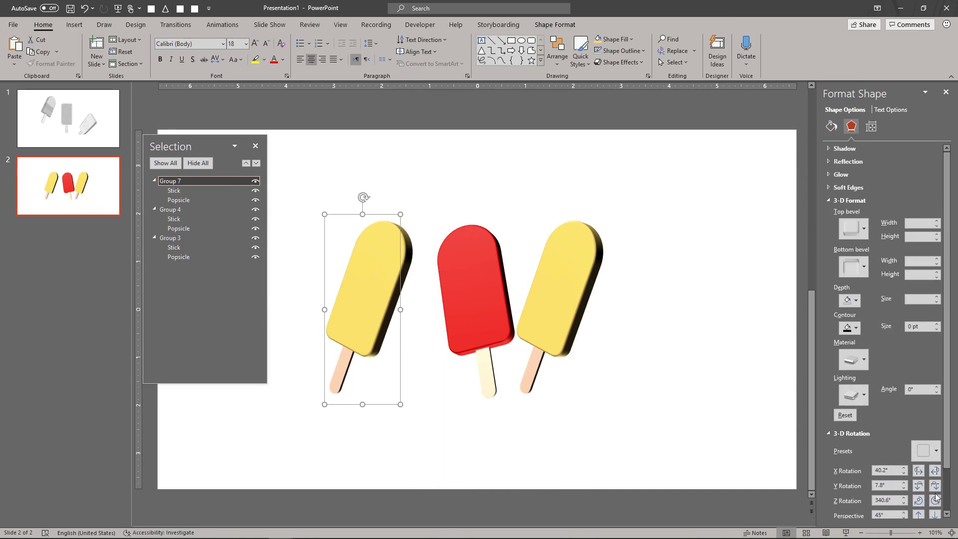
click(937, 497)
click(919, 471)
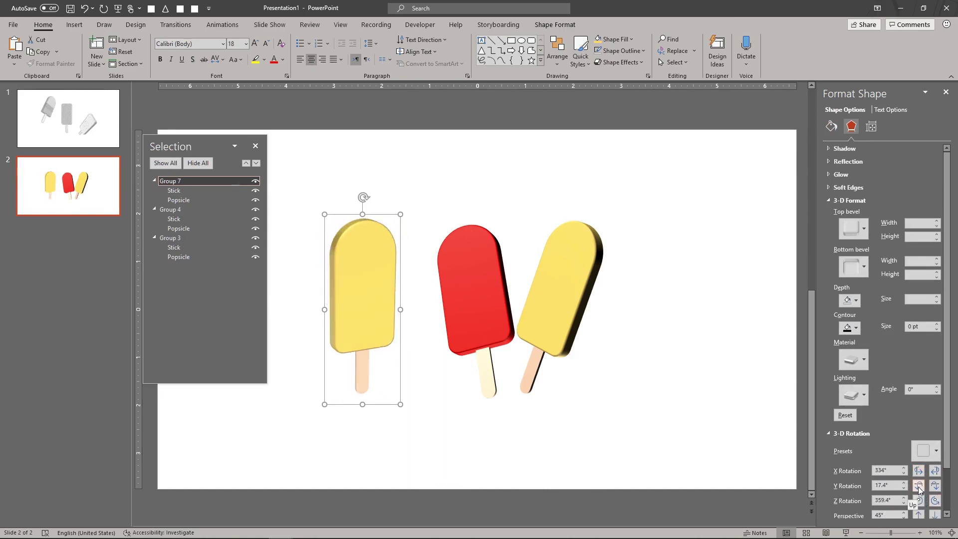
click(920, 488)
click(935, 501)
click(920, 473)
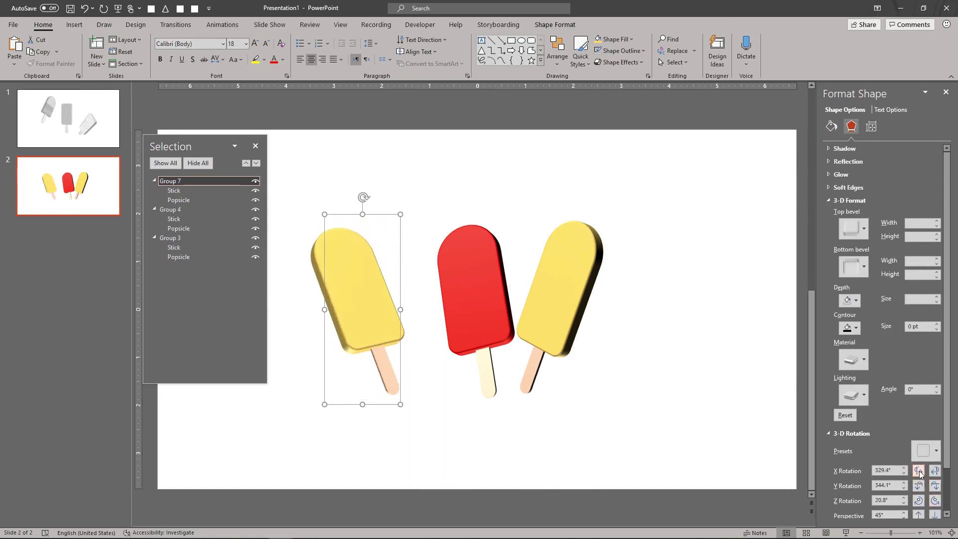
drag(368, 300, 402, 306)
Fill the left popsicle's body light green.
click(402, 306)
click(614, 40)
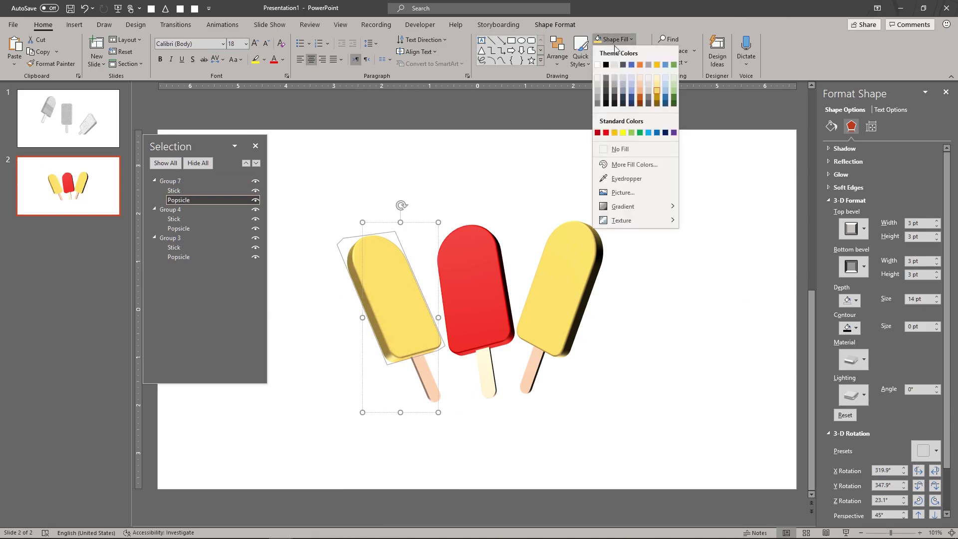
click(632, 133)
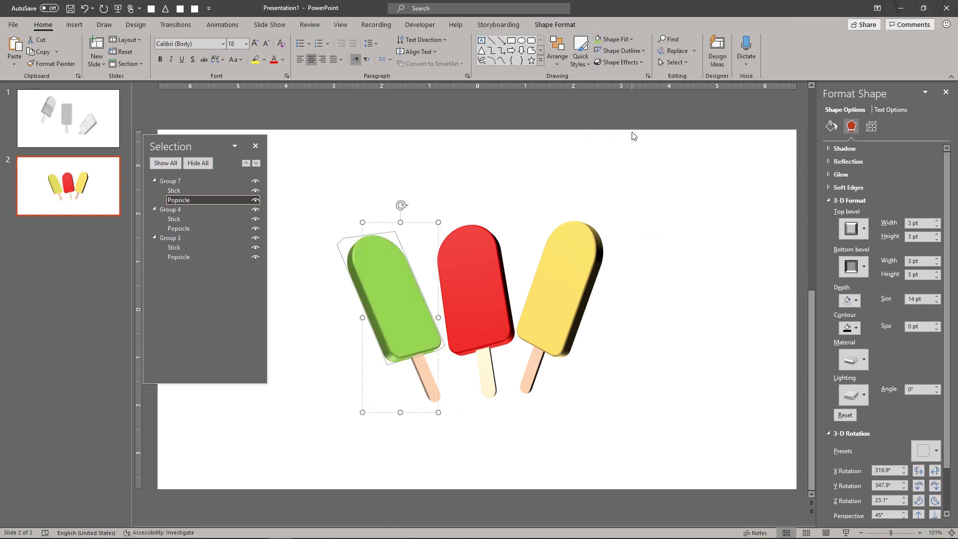
click(654, 313)
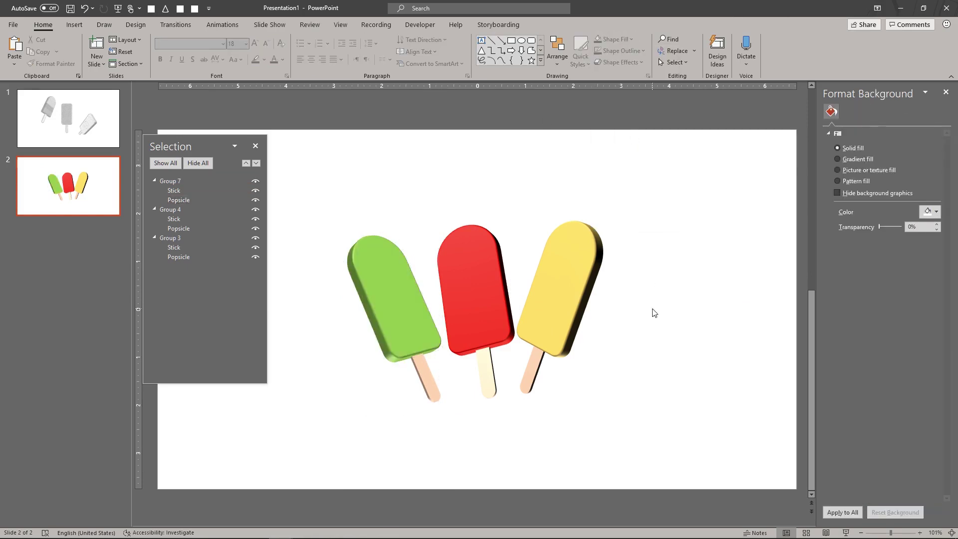
Recolour the right popsicle's body light blue.
click(582, 286)
click(583, 285)
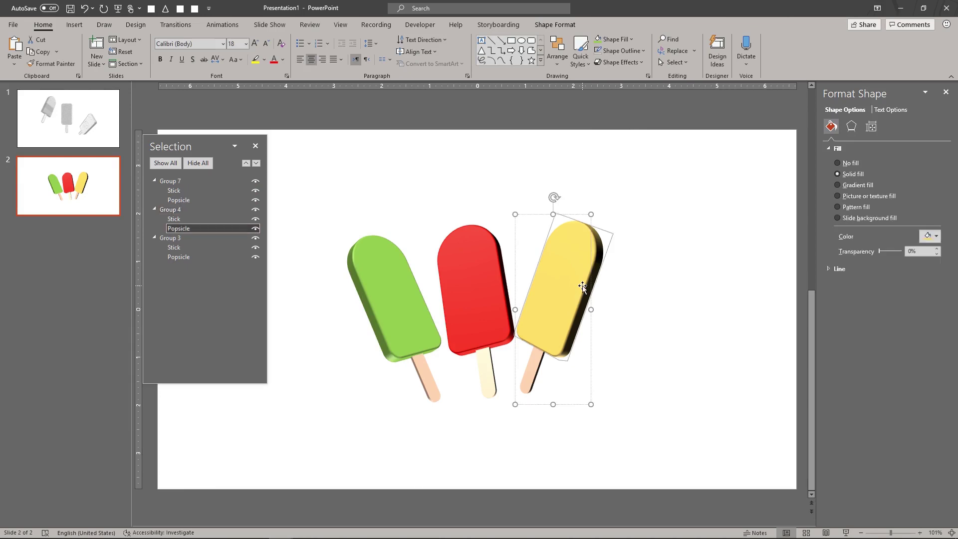
click(631, 39)
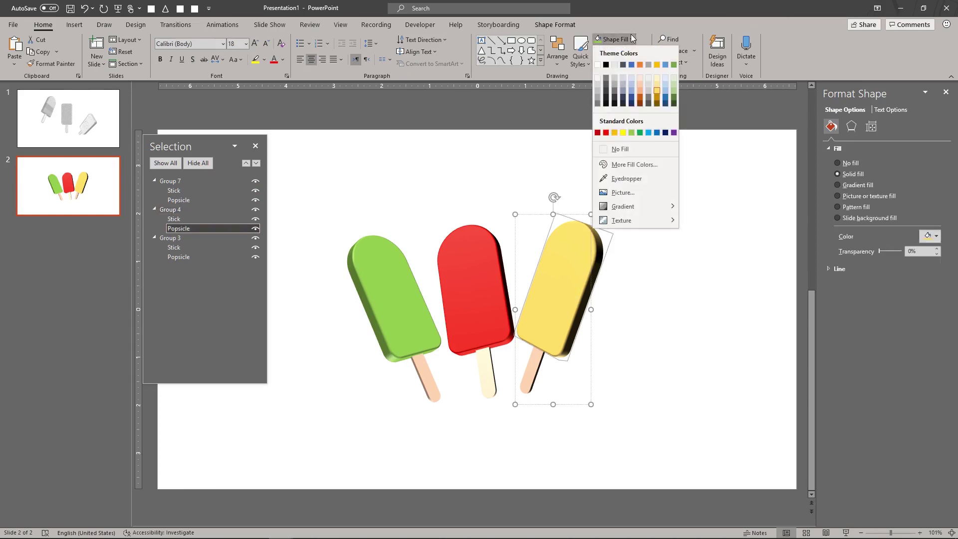
click(648, 133)
click(697, 298)
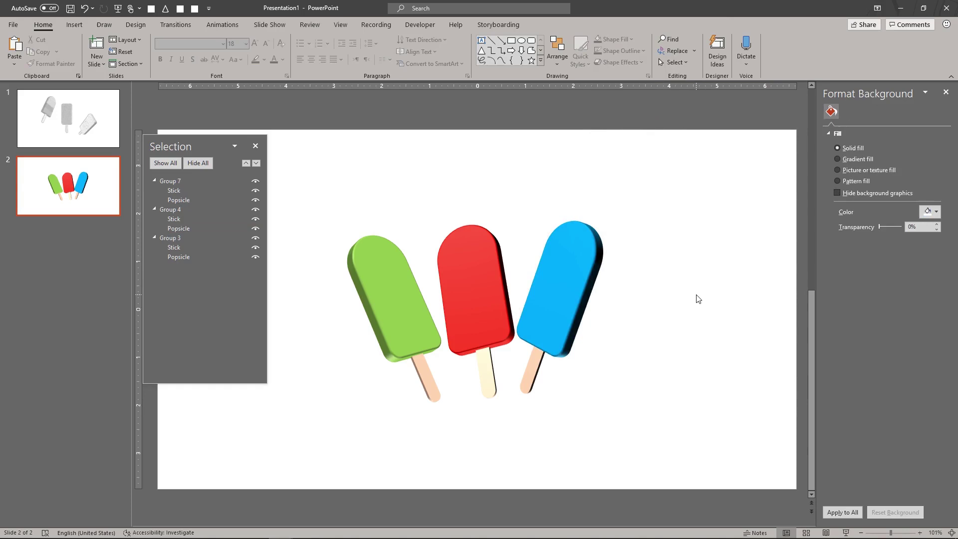